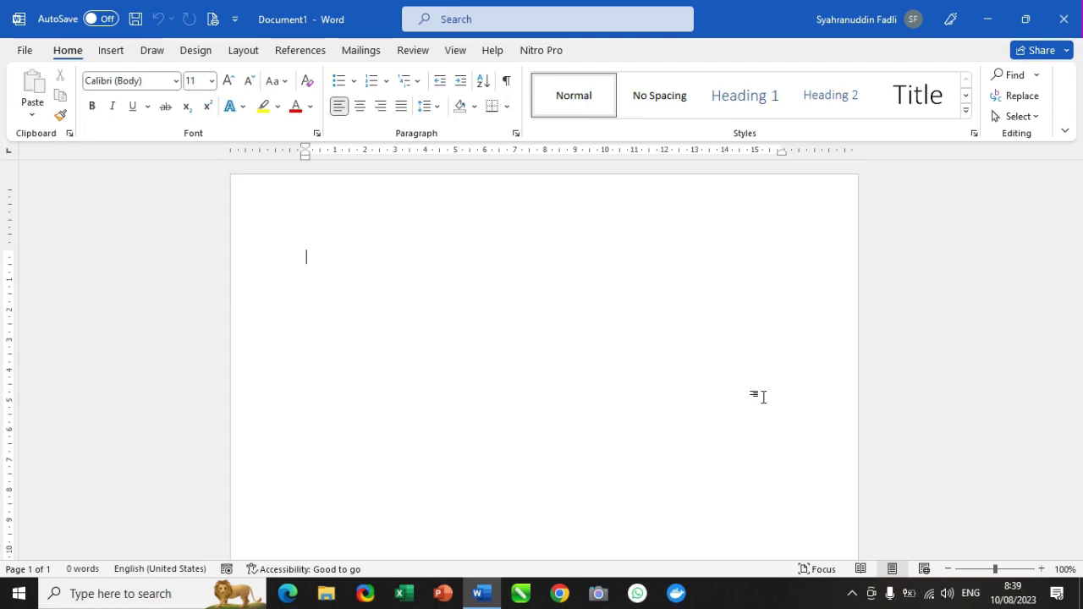
Step: Open the full page setup settings, try landscape orientation, and return the page to portrait
left_click(244, 51)
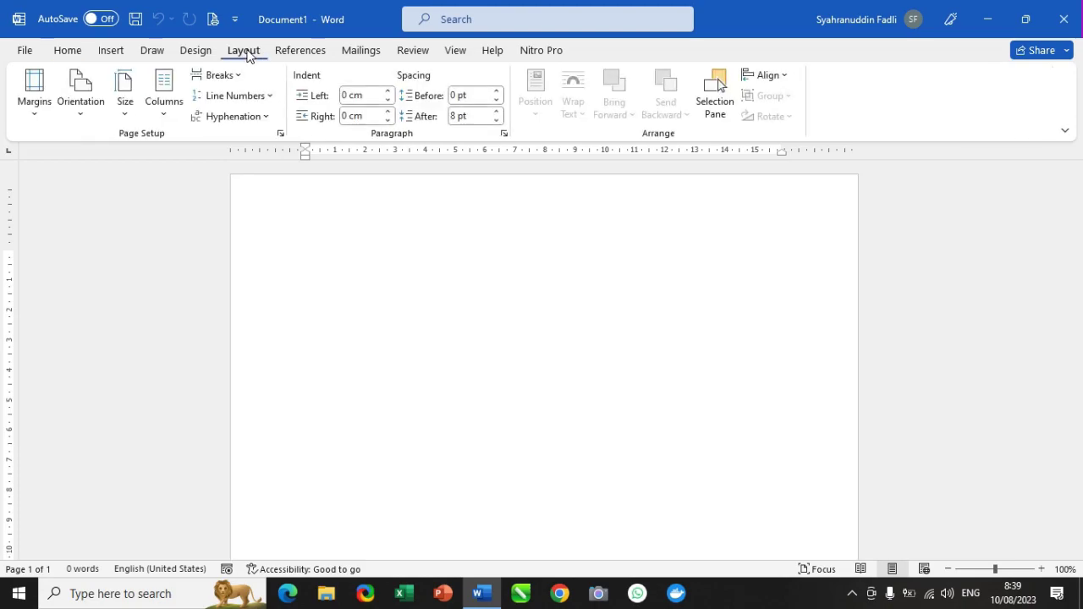
left_click(280, 135)
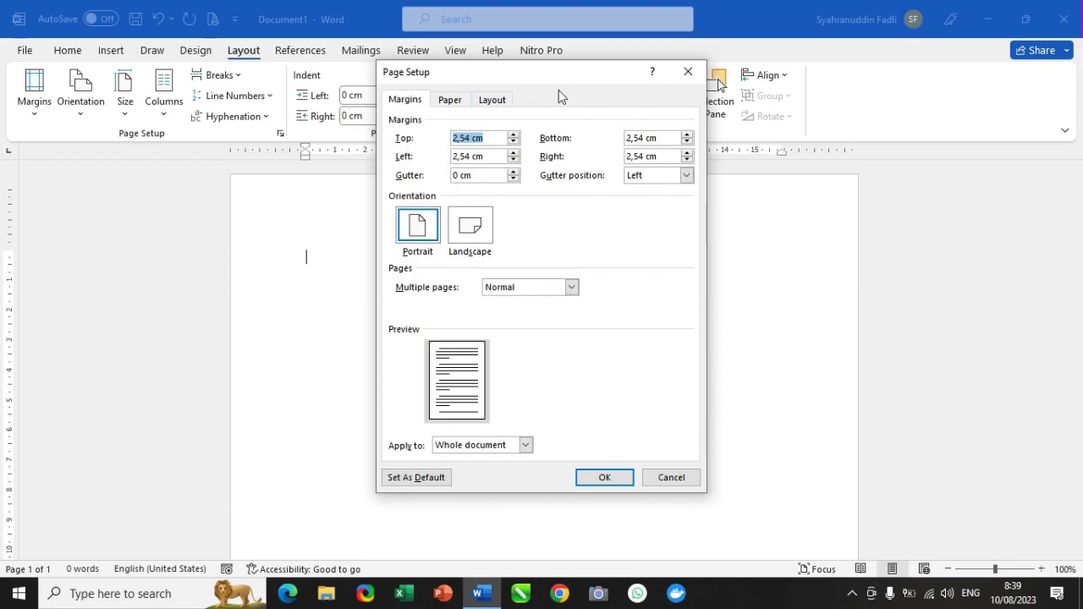
left_click_drag(555, 73, 914, 113)
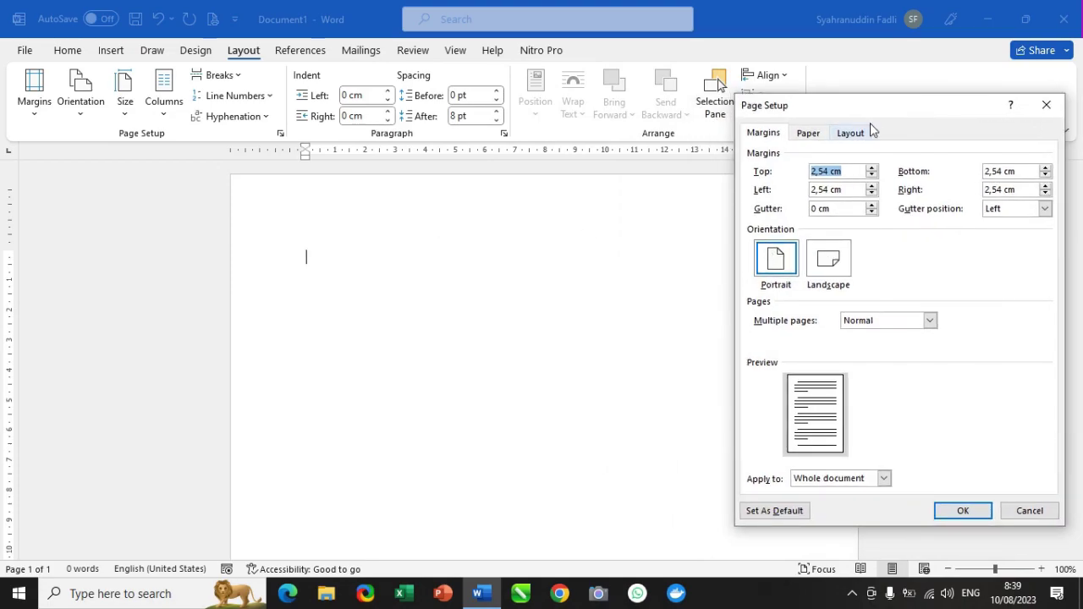
left_click_drag(863, 102, 531, 92)
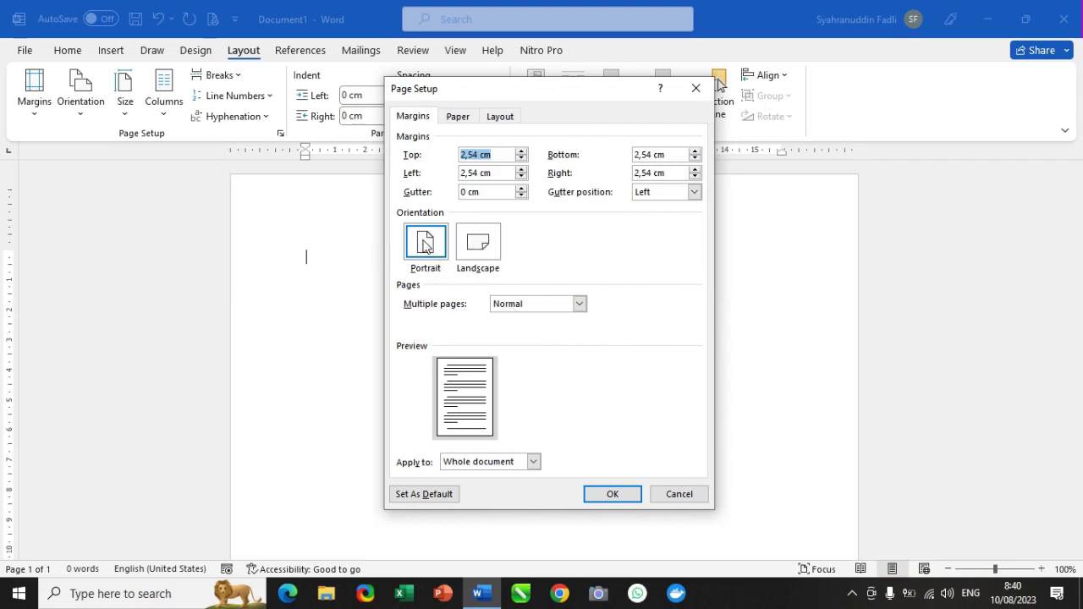
left_click(496, 253)
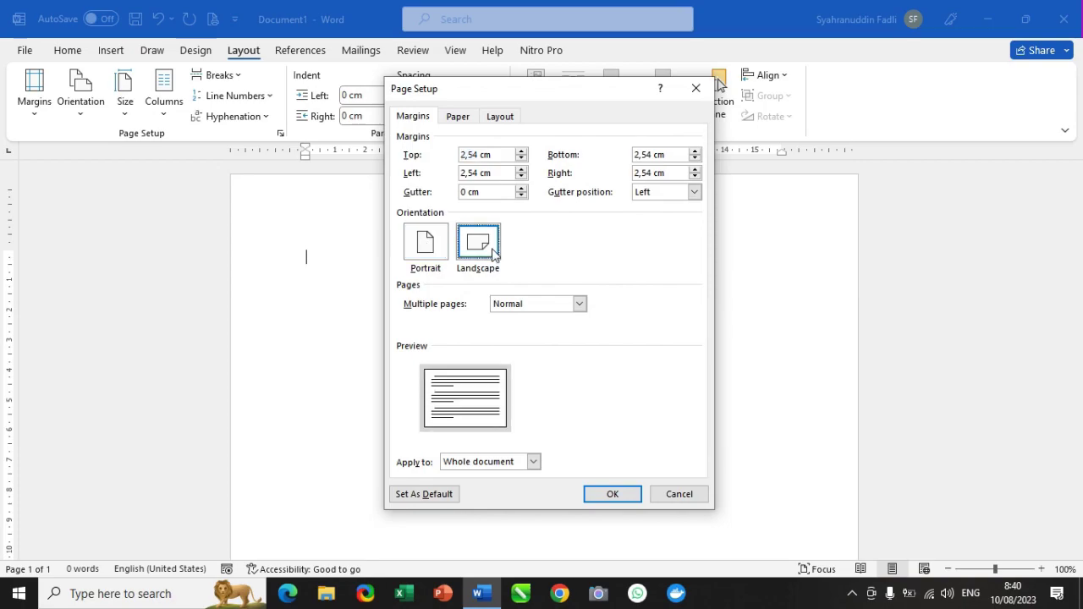
left_click(434, 243)
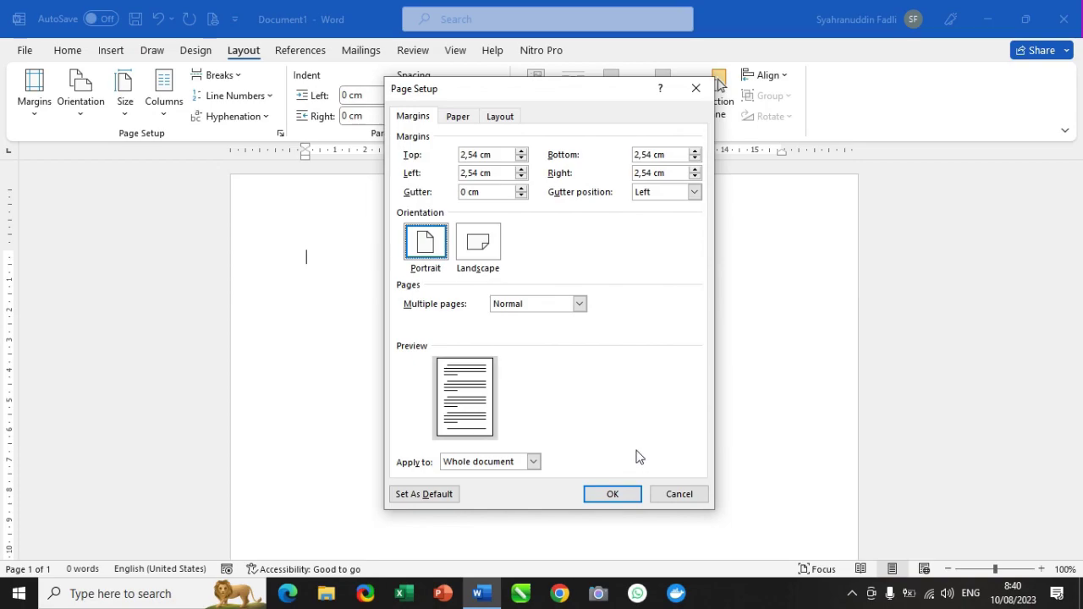
Step: Select A4 210 x 297 mm as the document's paper size
left_click(457, 118)
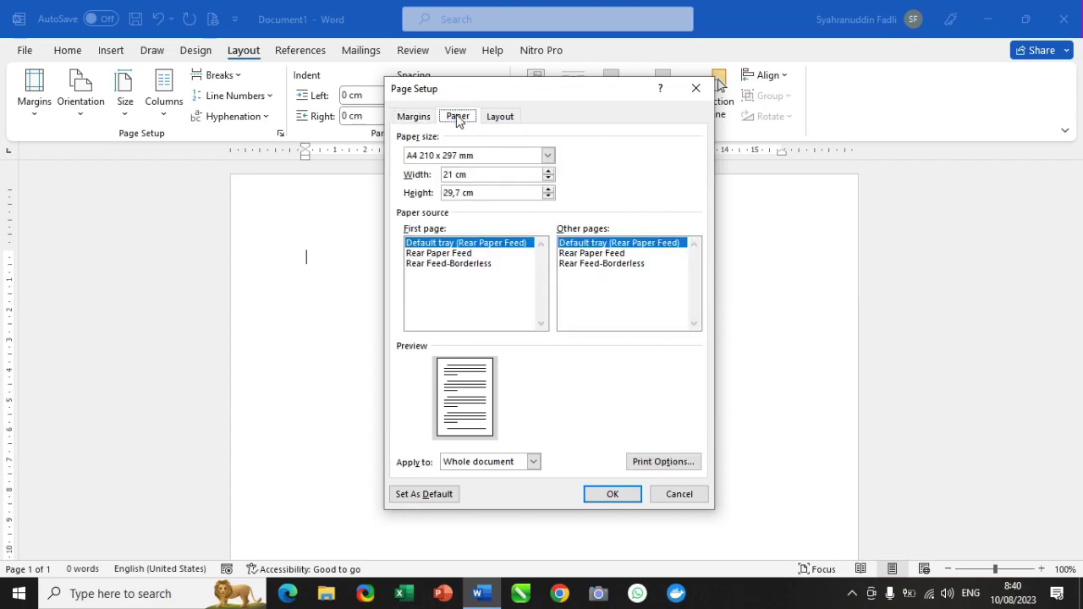
left_click(549, 156)
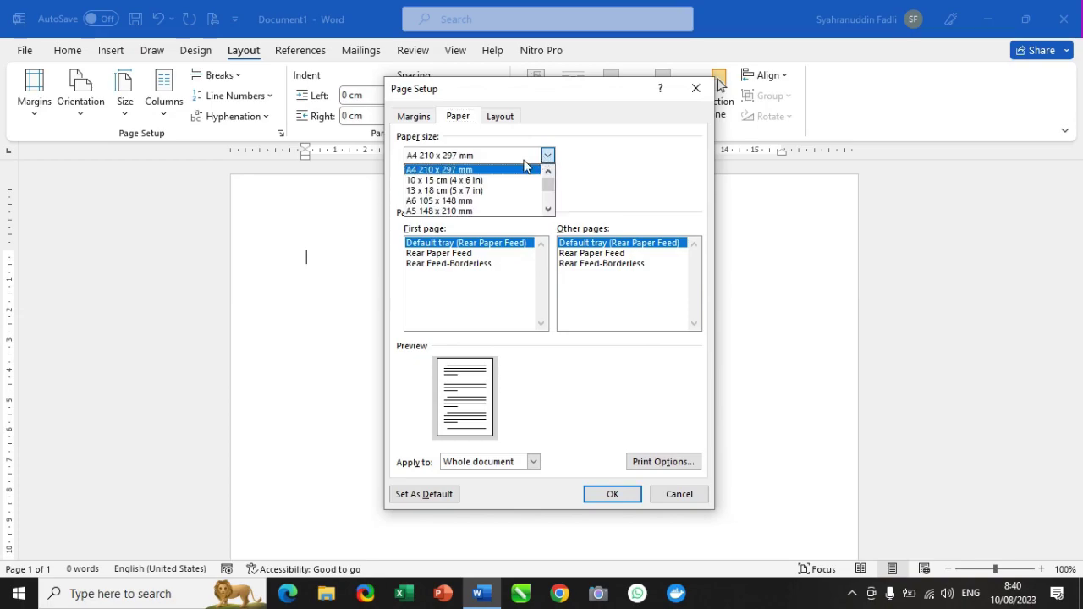
left_click(517, 170)
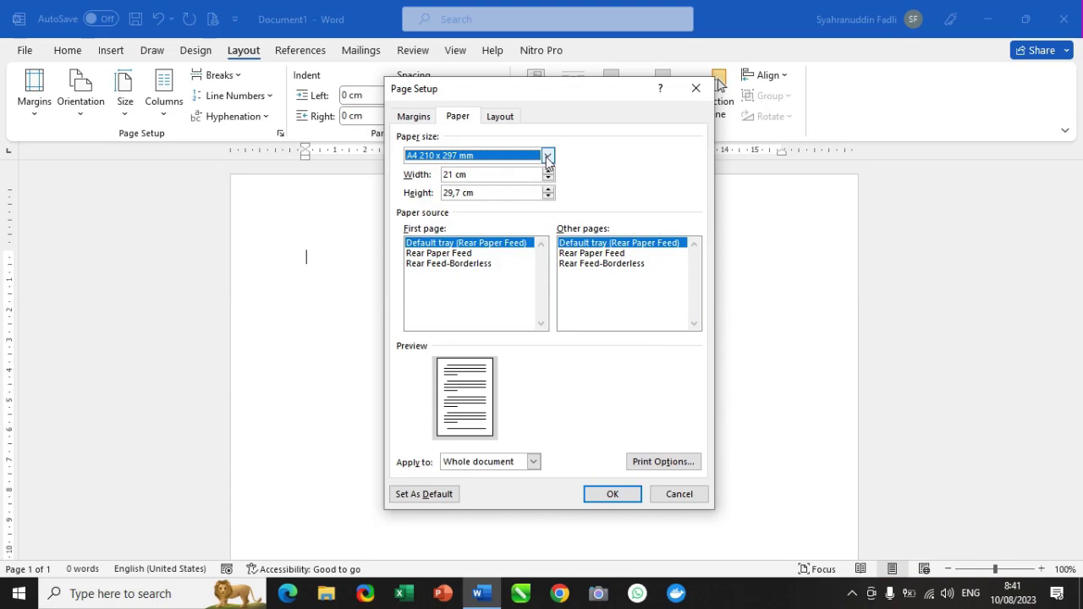
Step: Choose Legal 8.5 x 14 in as the paper size and change its height to 33 cm
left_click(547, 158)
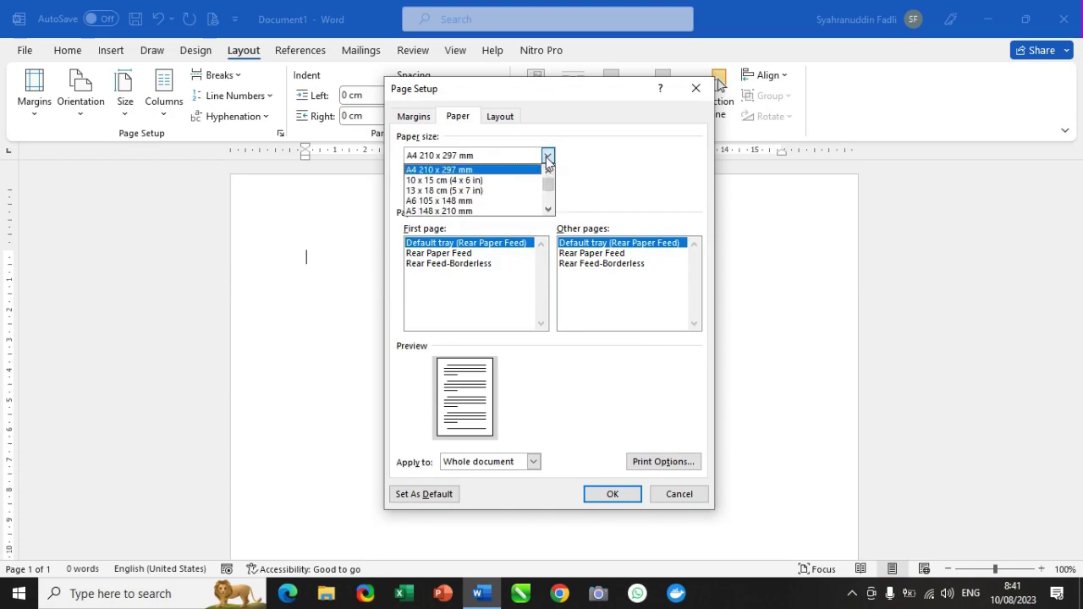
left_click(548, 209)
left_click_drag(549, 209, 551, 212)
left_click_drag(551, 172, 551, 173)
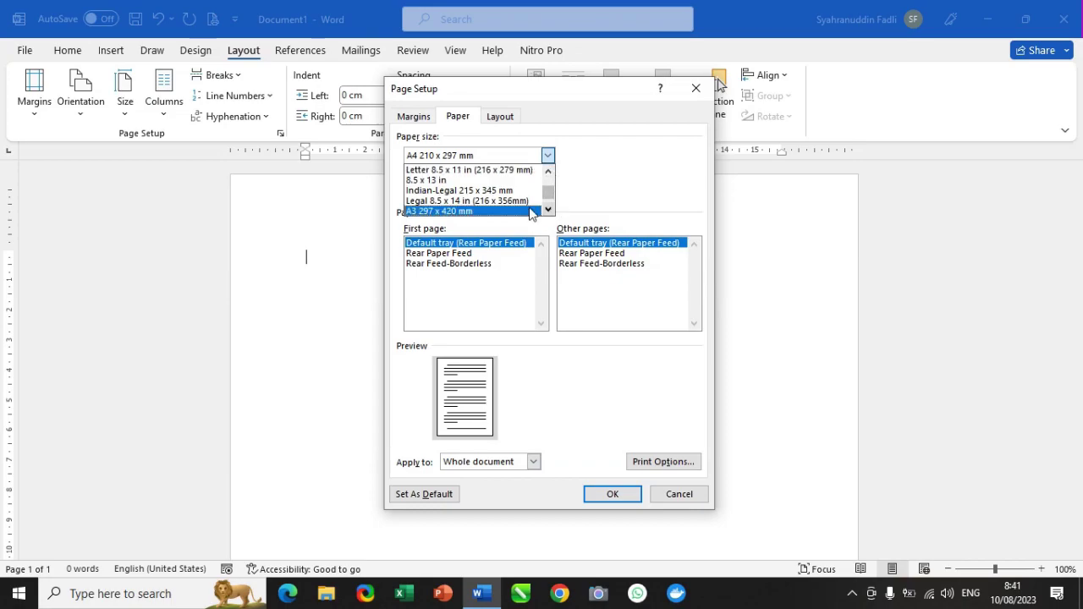
left_click(470, 202)
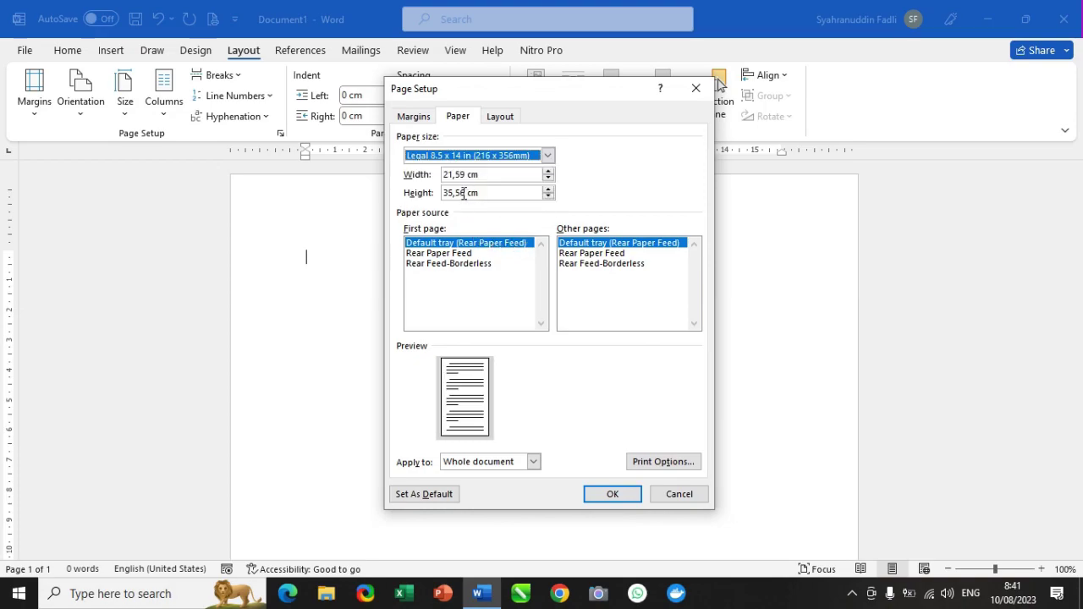
left_click(463, 193)
left_click_drag(457, 193, 447, 193)
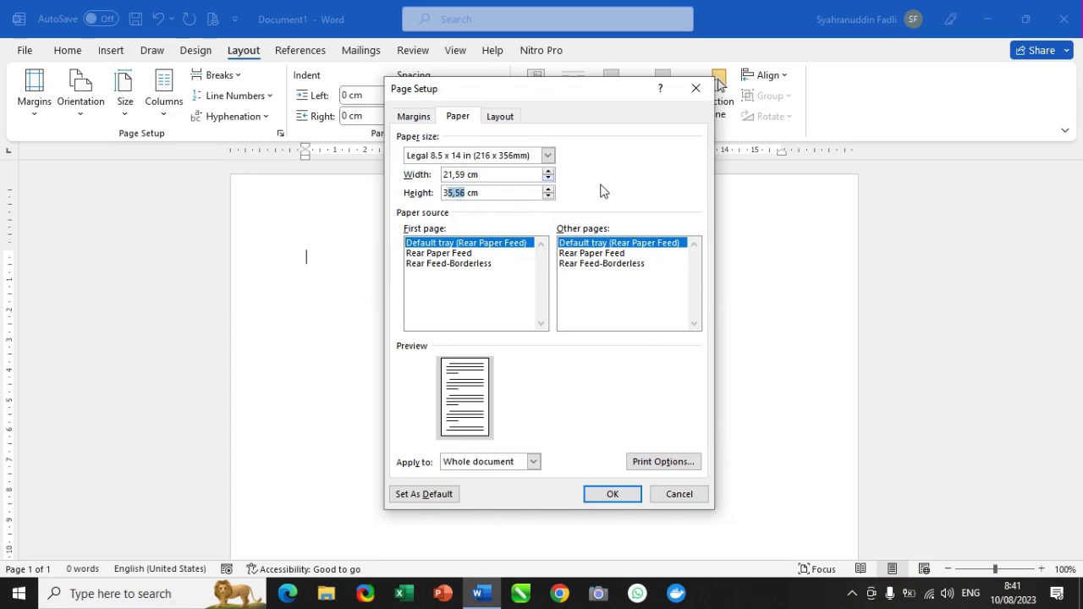
type("3")
left_click_drag(454, 193, 446, 193)
left_click(453, 193)
Step: Switch the paper size back to A4 210 x 297 mm
left_click(547, 155)
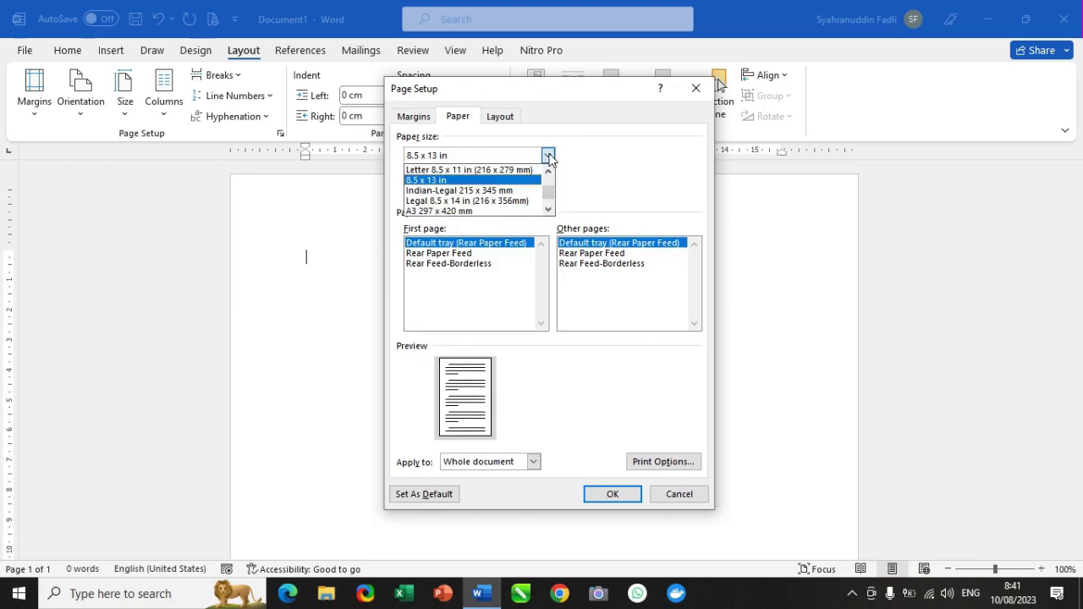
left_click_drag(550, 173, 551, 180)
left_click(528, 170)
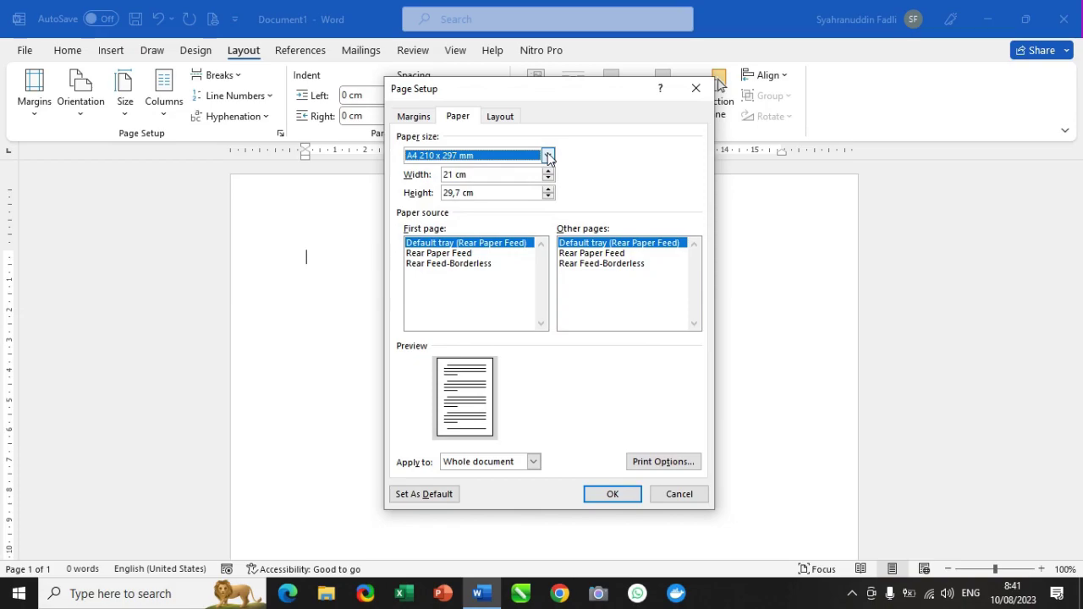
Step: Change the paper size to Letter 8.5 x 11 in and look through the other available sizes
left_click(548, 156)
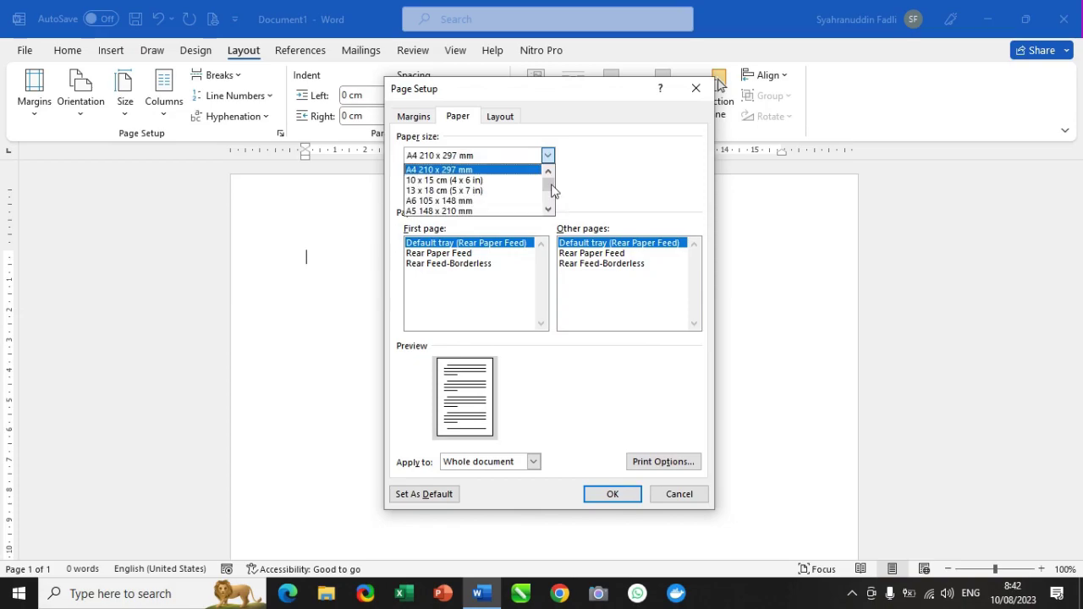
left_click_drag(548, 210, 548, 210)
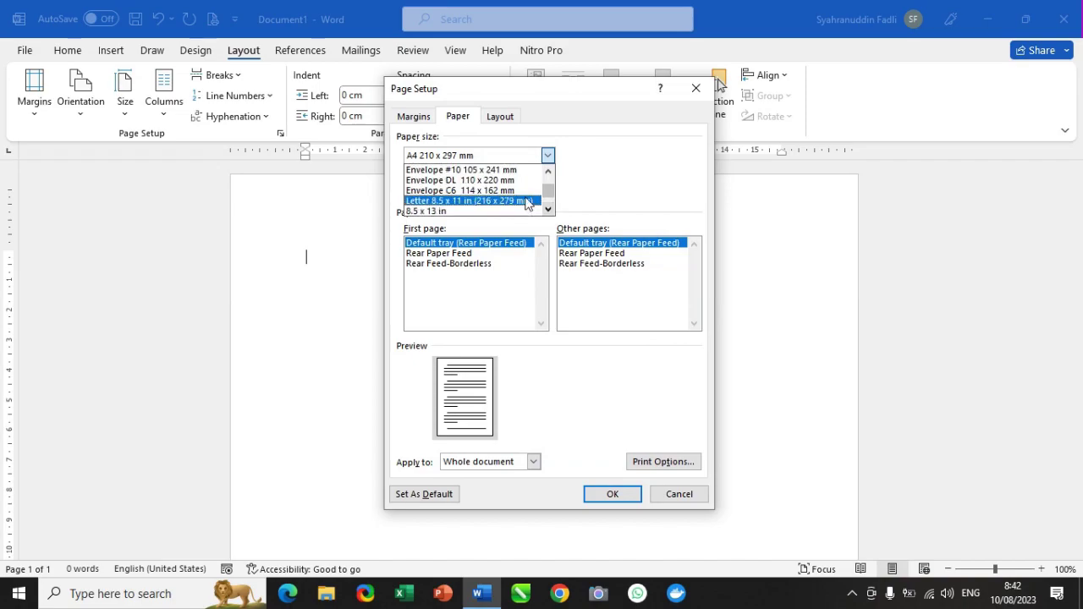
left_click(526, 202)
left_click(548, 158)
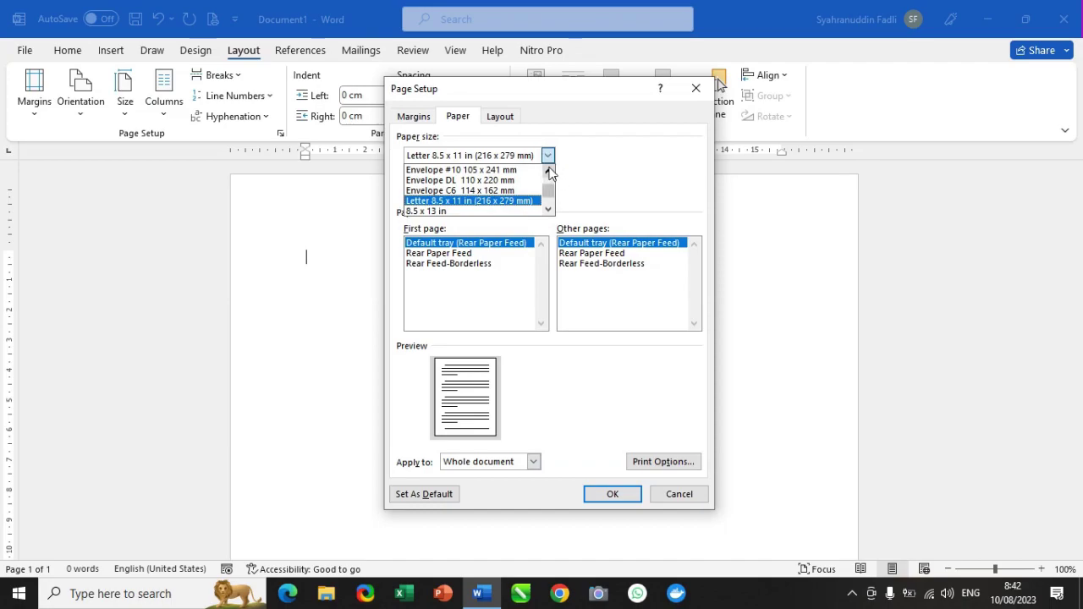
left_click(548, 170)
left_click(549, 170)
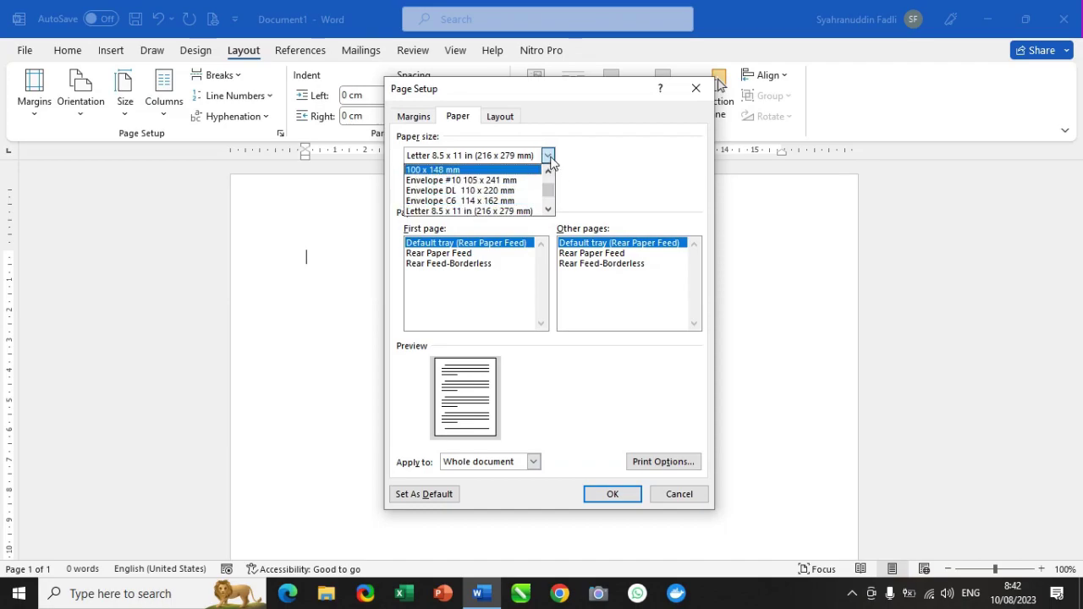
left_click(550, 157)
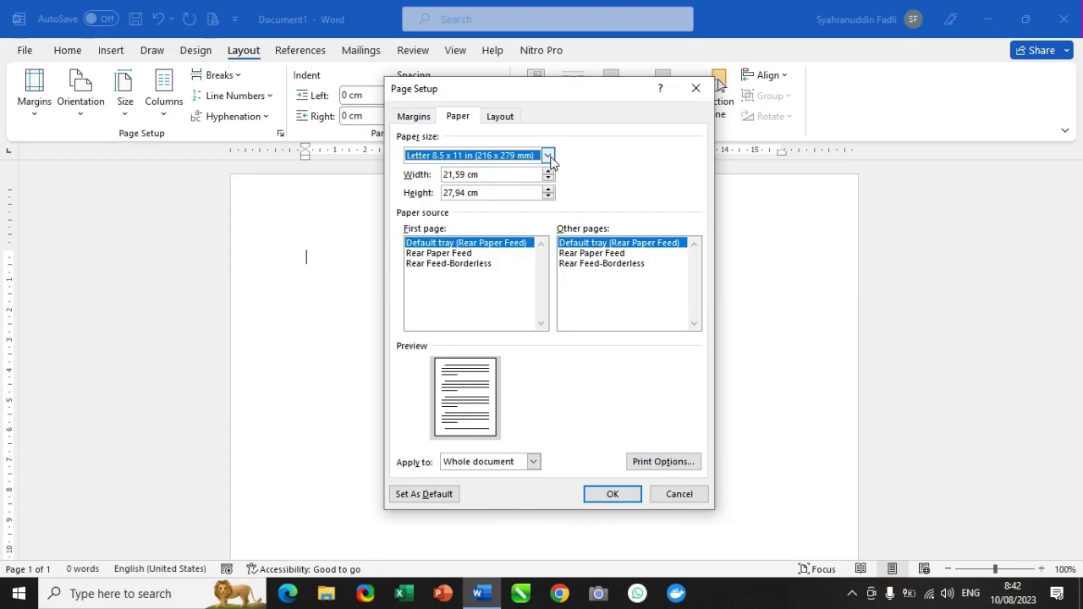
Step: Set the paper size to A4 210 x 297 mm in place of Letter
left_click(550, 157)
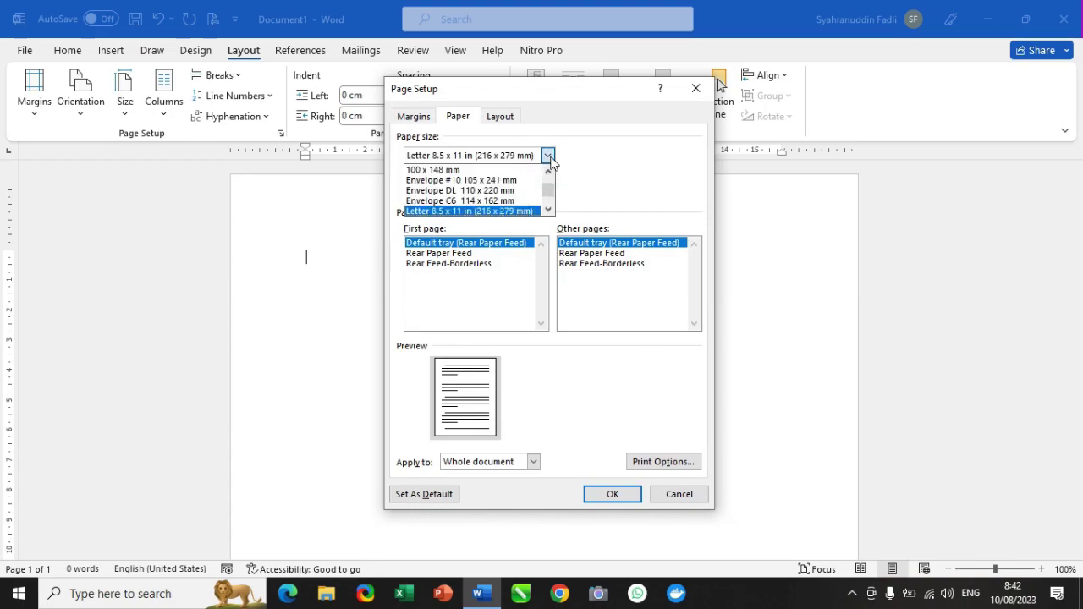
left_click_drag(551, 197, 550, 181)
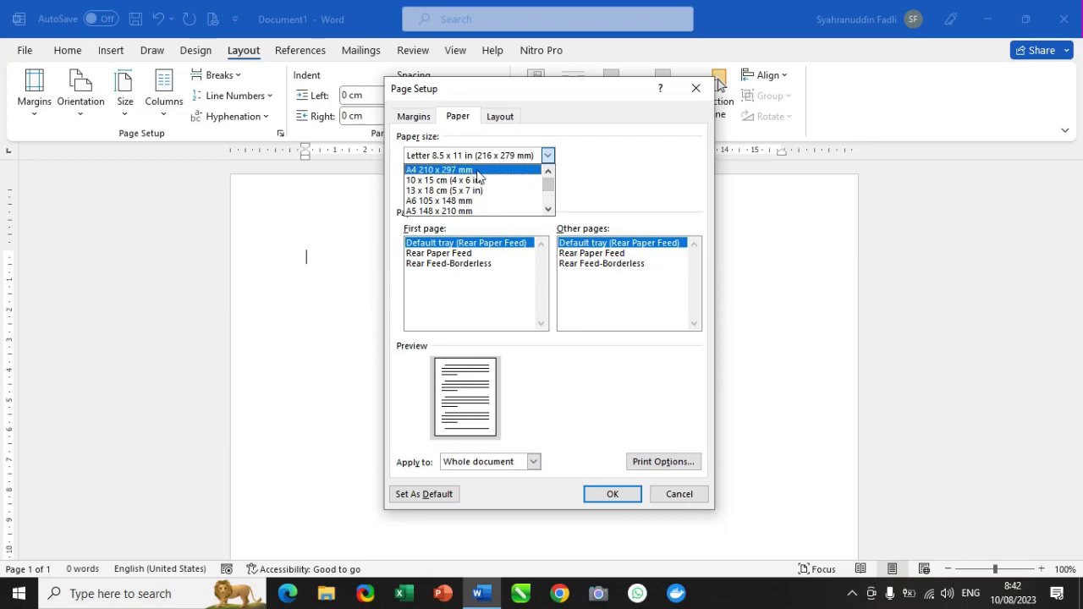
mouse_move(549, 188)
left_mouse_down()
mouse_move(548, 202)
mouse_move(548, 175)
left_mouse_up()
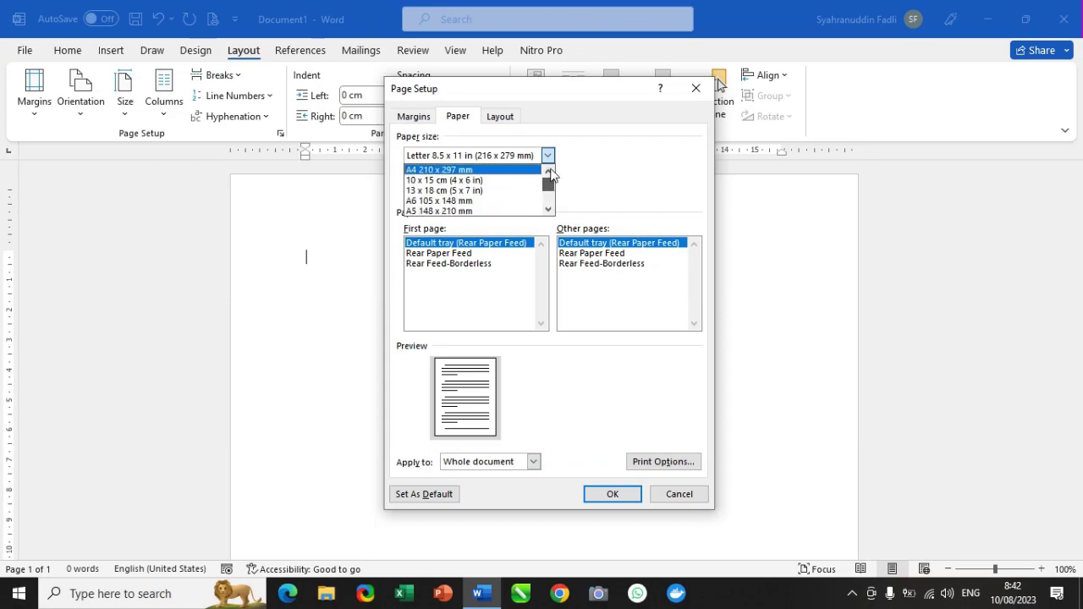
left_click(507, 171)
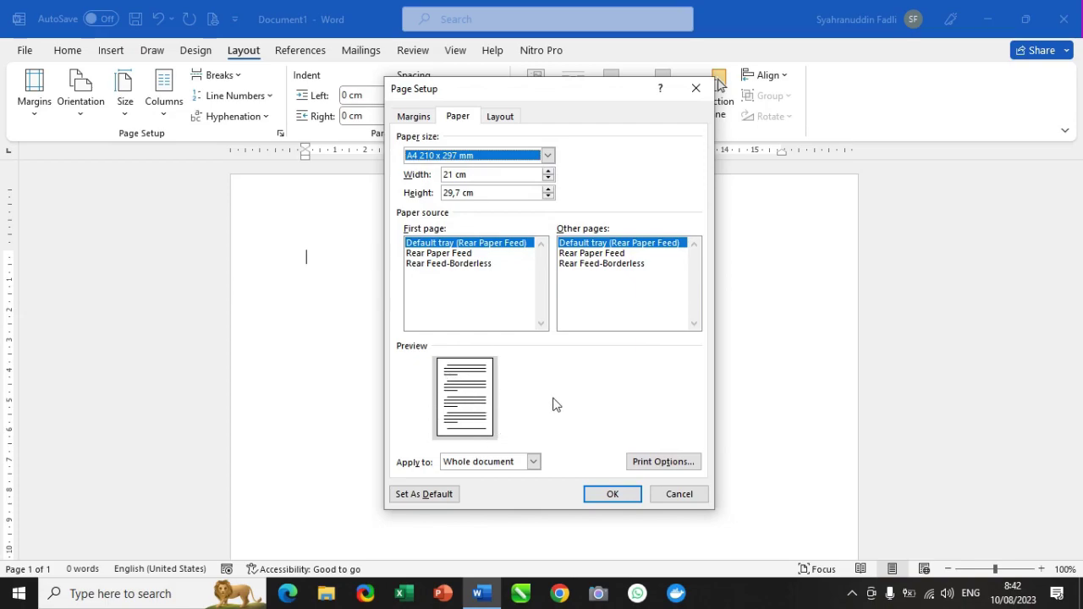
Step: Examine which parts of the document the page settings can apply to, and view the section, header and footer layout settings
left_click(533, 462)
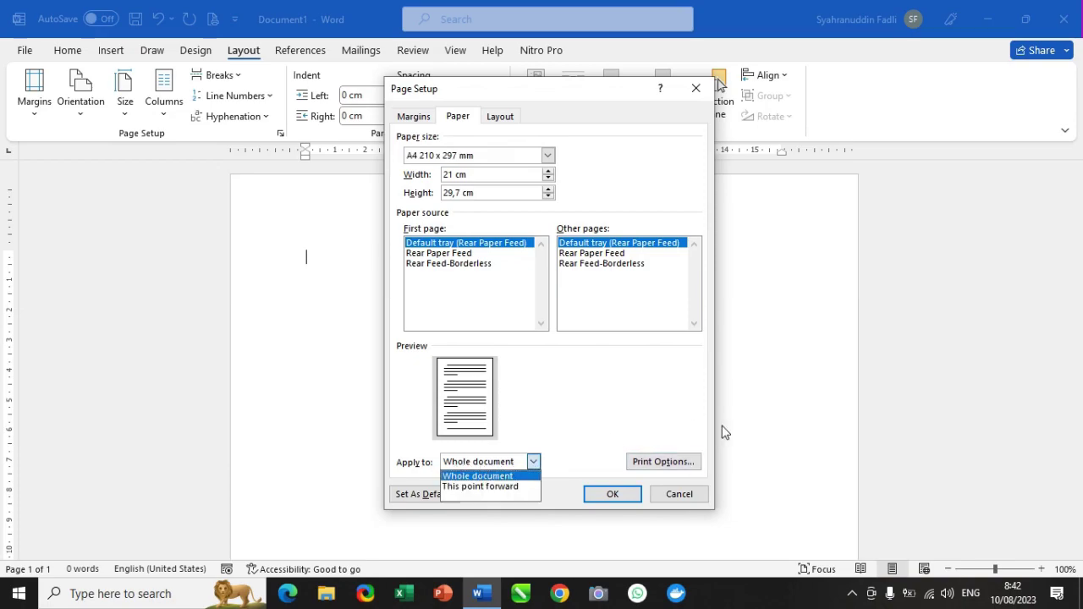
left_click(589, 423)
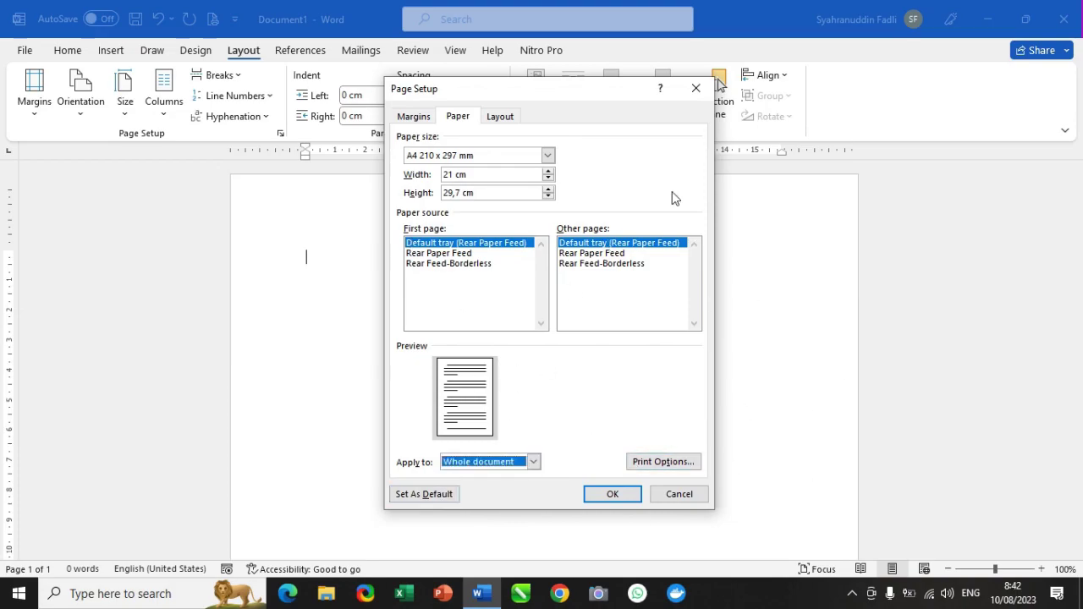
left_click(533, 463)
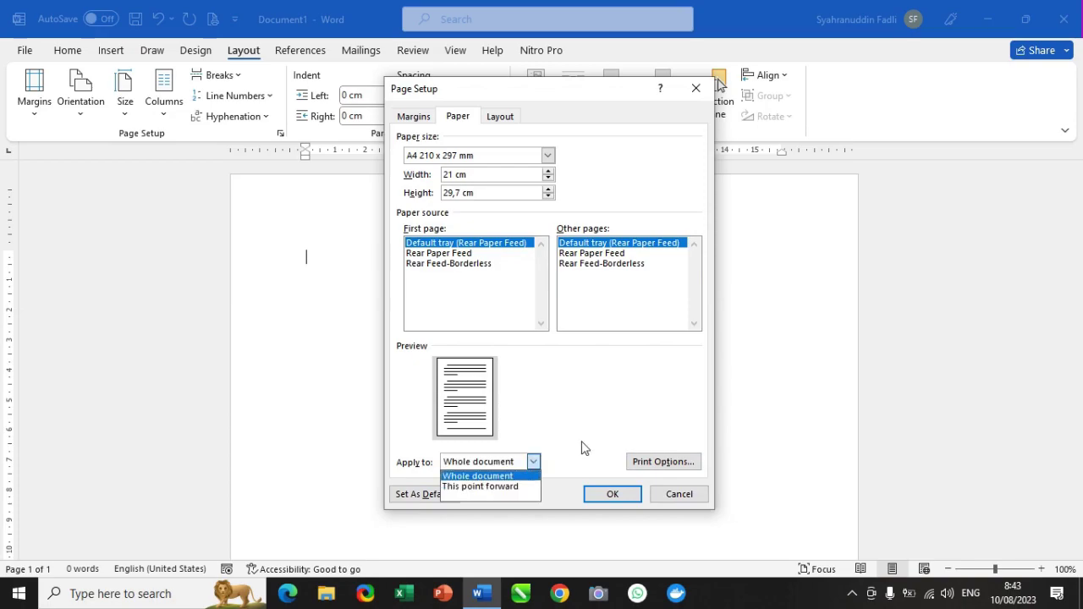
left_click(566, 418)
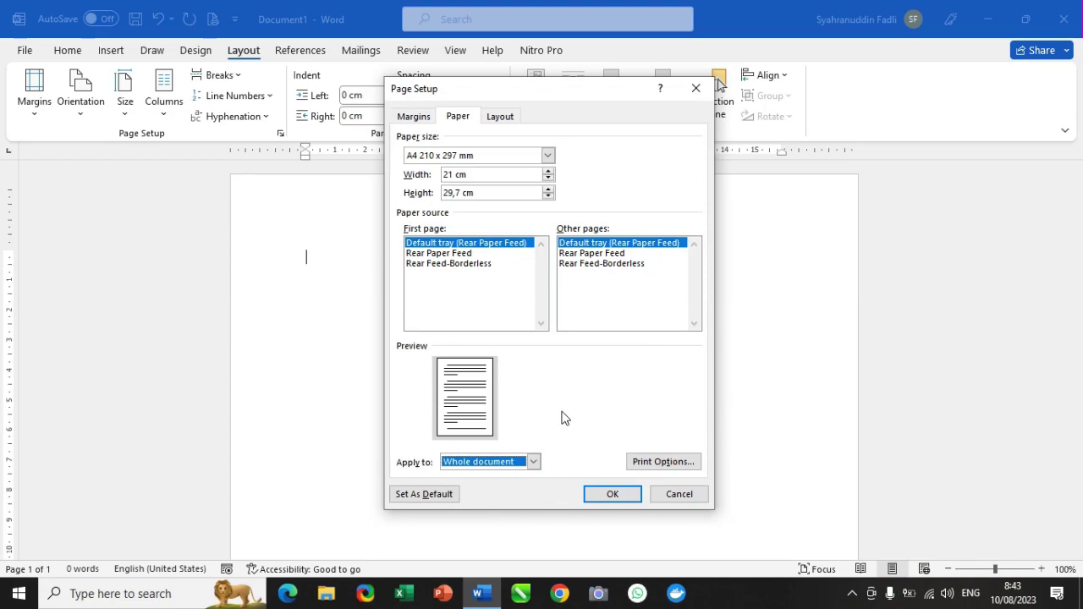
left_click(534, 464)
left_click(534, 464)
left_click(511, 116)
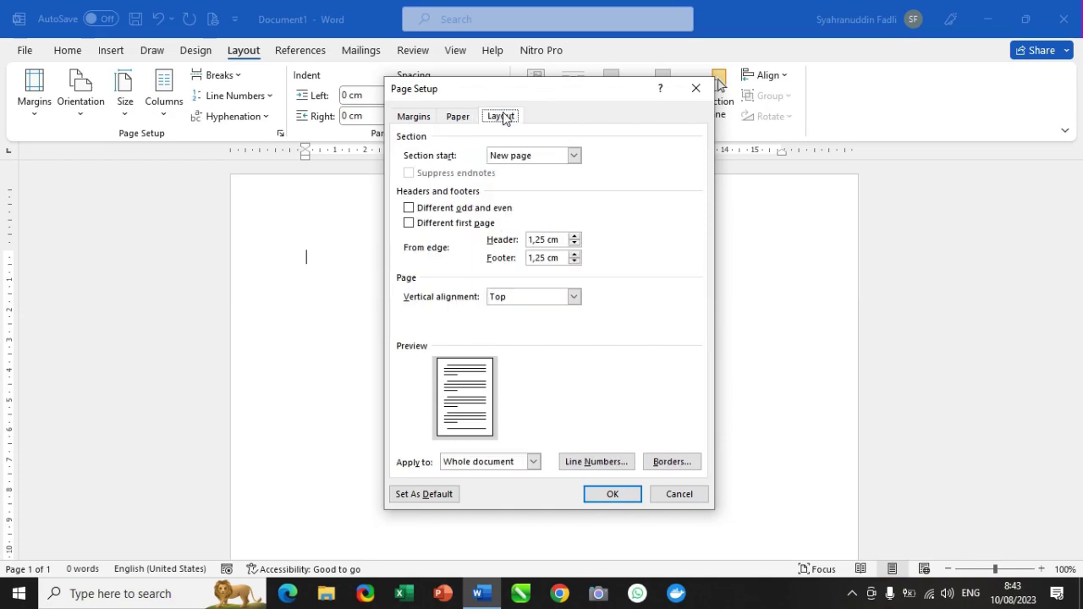
Step: Set the page's top margin to 4 cm and its left margin to 4 cm
left_click(418, 116)
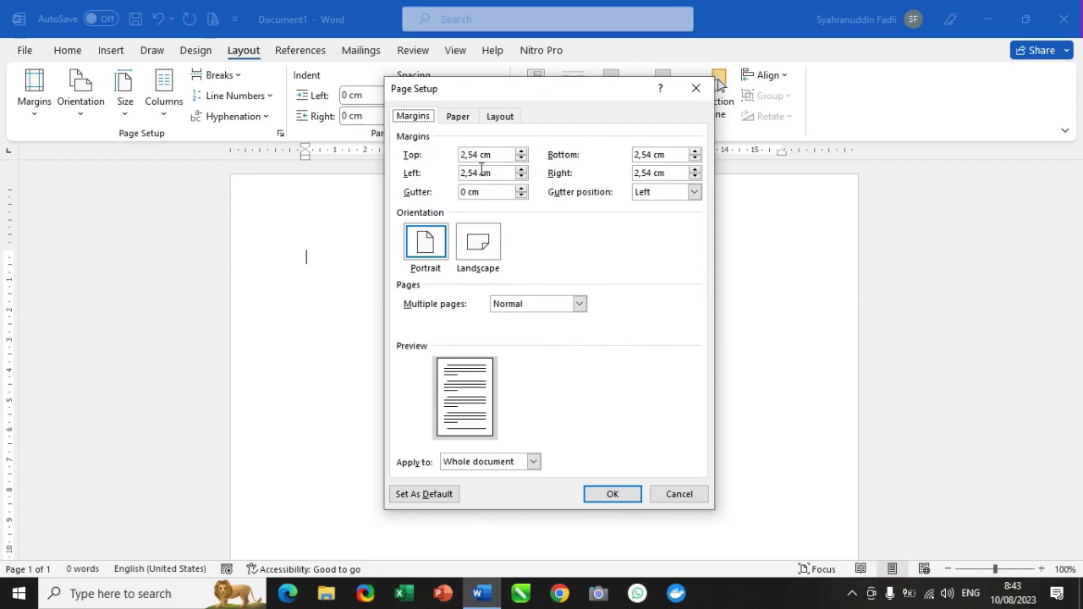
double_click(474, 155)
type("4")
double_click(471, 173)
type("4")
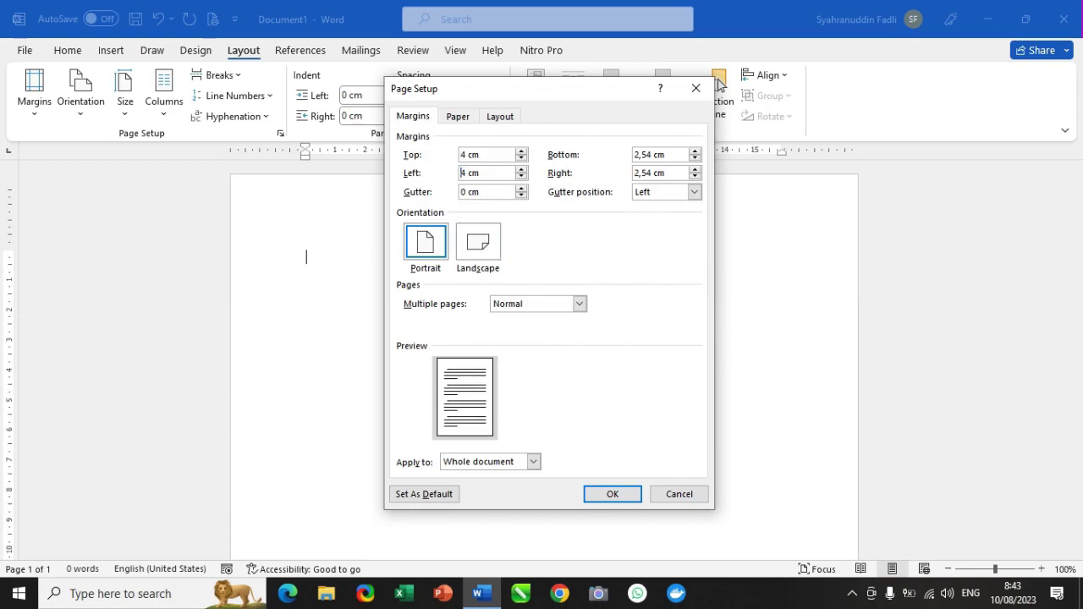
Step: Set the bottom margin to 34 cm and the right margin to 3 cm, and try to apply the page setup
double_click(648, 155)
type("34")
left_click_drag(650, 172, 631, 175)
type("3")
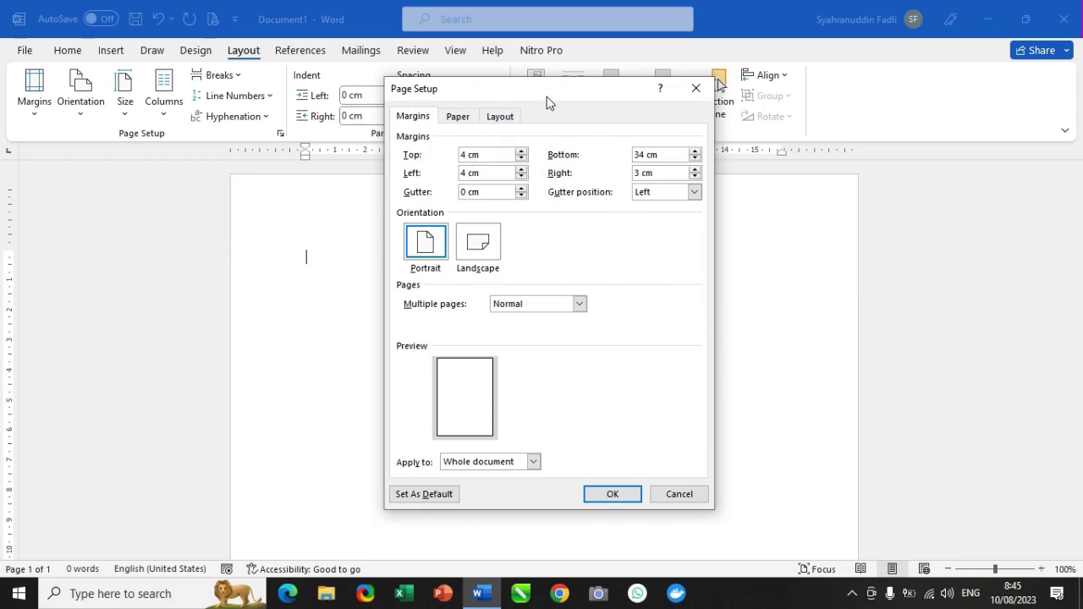
left_click(613, 496)
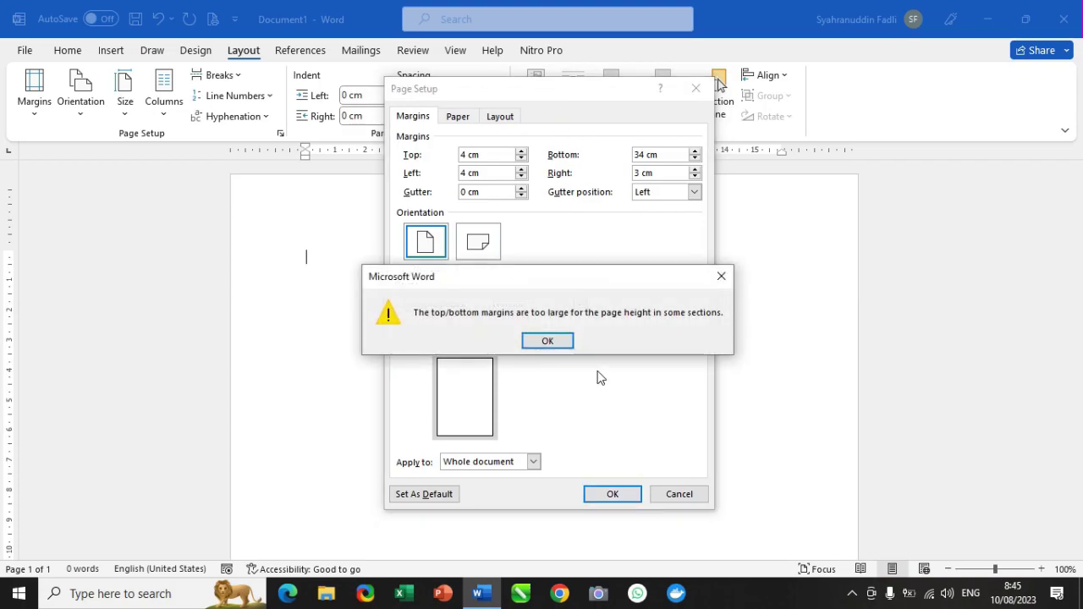
left_click(548, 342)
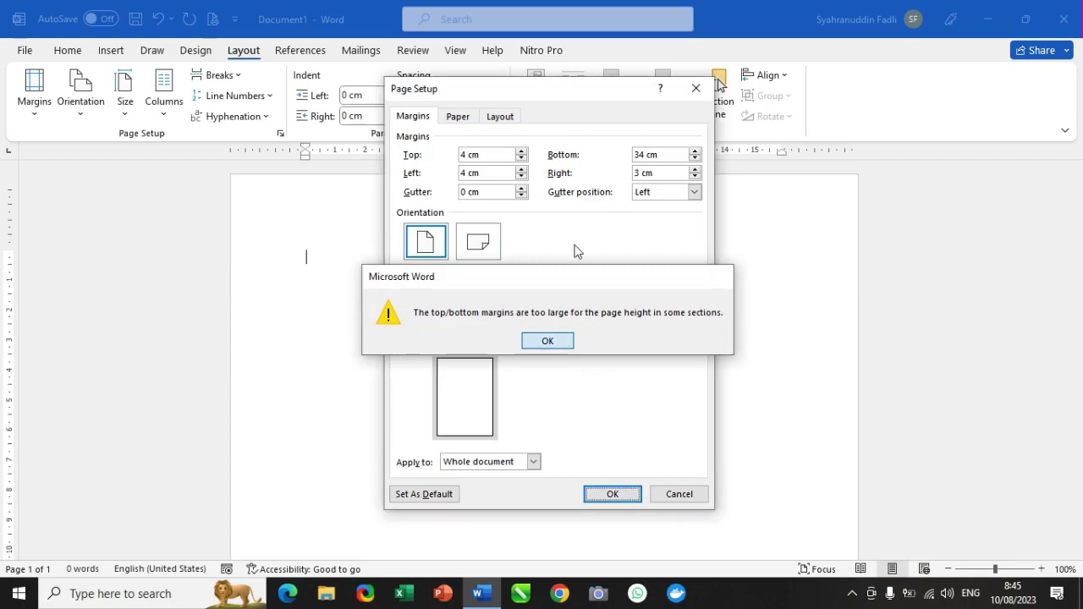
Step: Correct the bottom margin to 3 cm and apply the page setup to the whole document
left_click(643, 154)
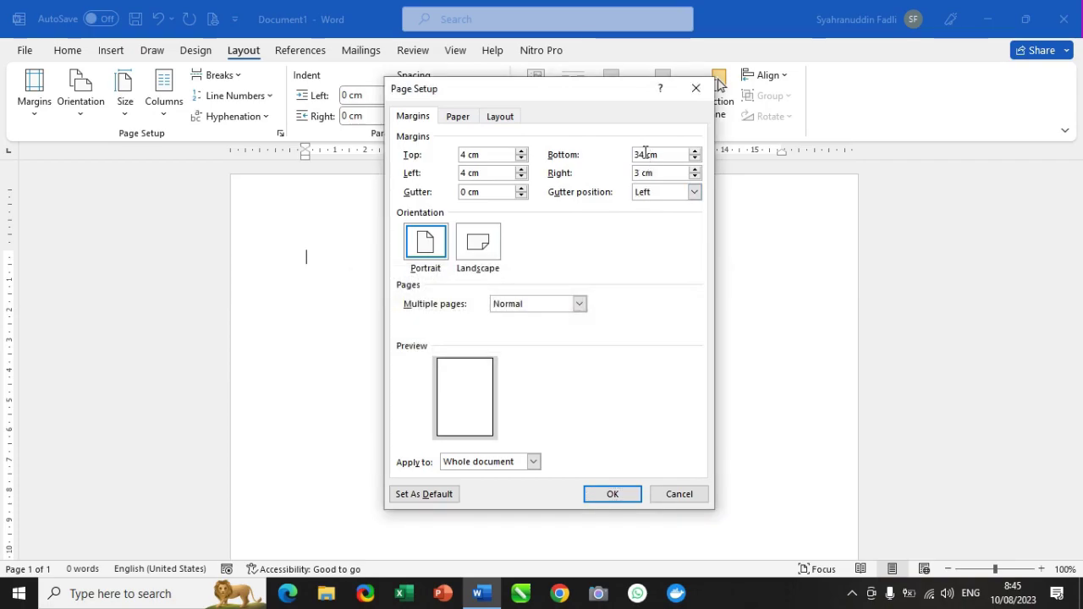
key("Delete")
left_click(613, 496)
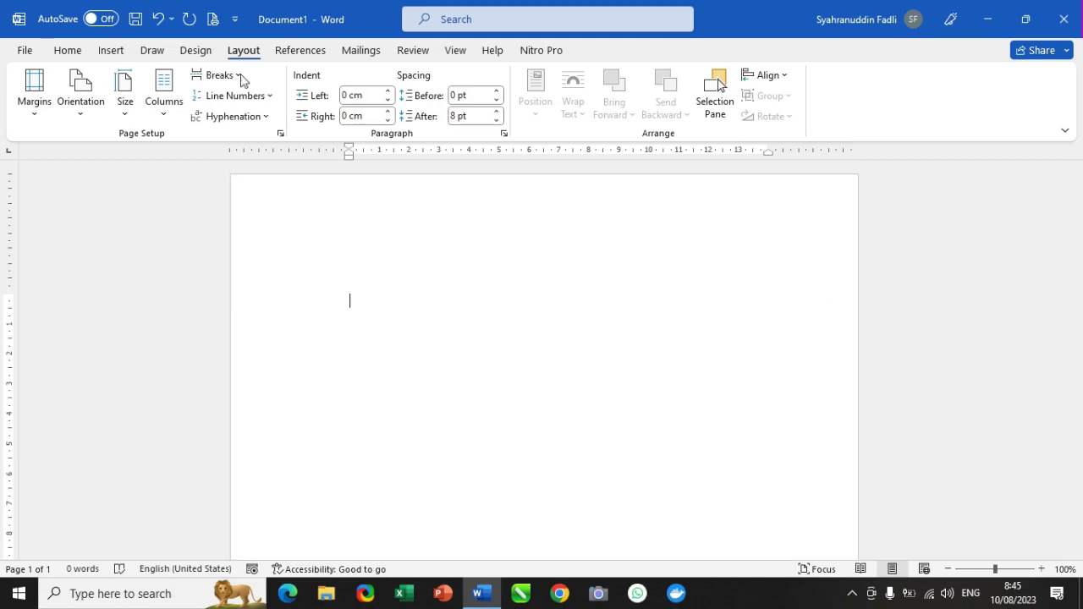
Step: Examine the theme, recently used and other fonts available for the document's text
left_click(76, 53)
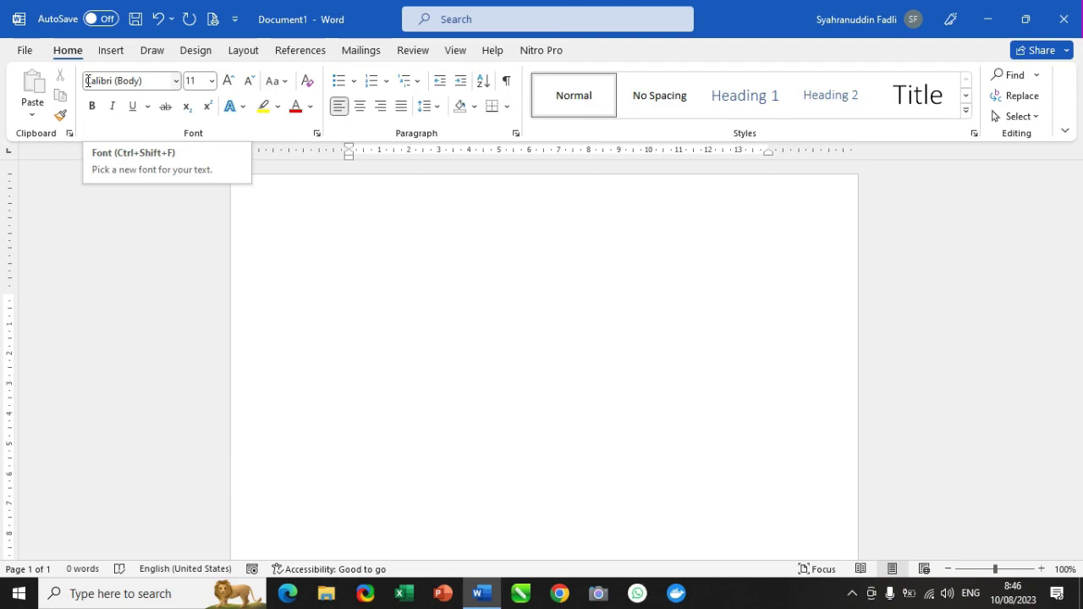
left_click(88, 81)
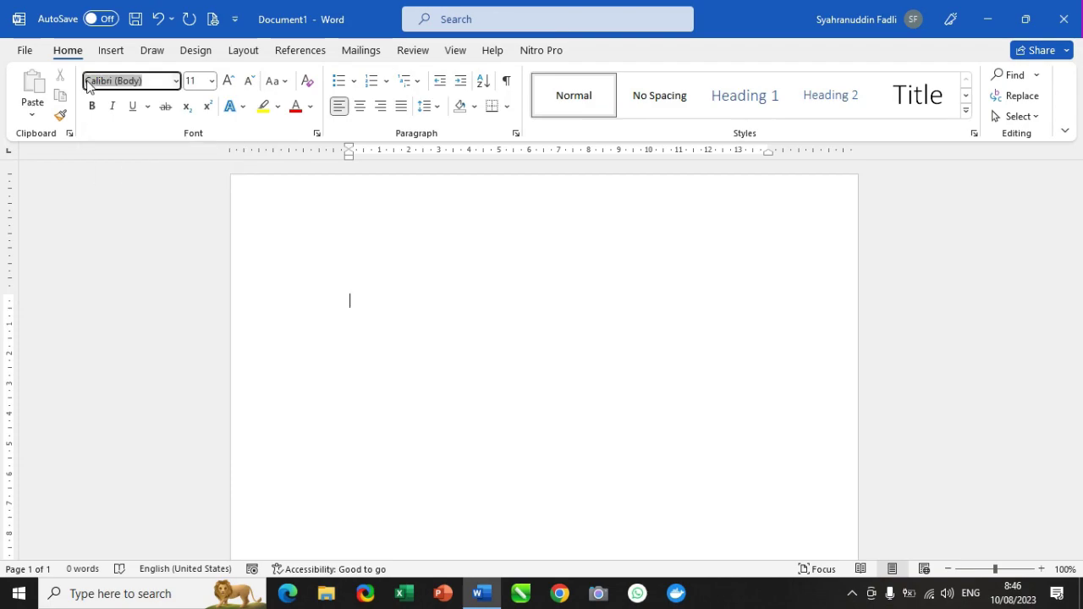
left_click(363, 306)
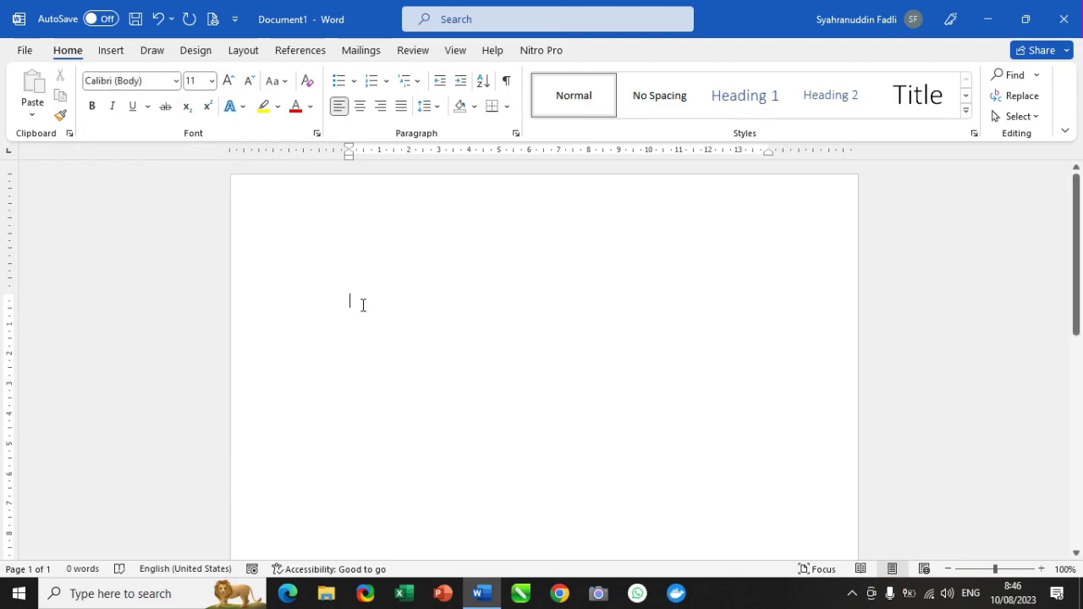
left_click(128, 77)
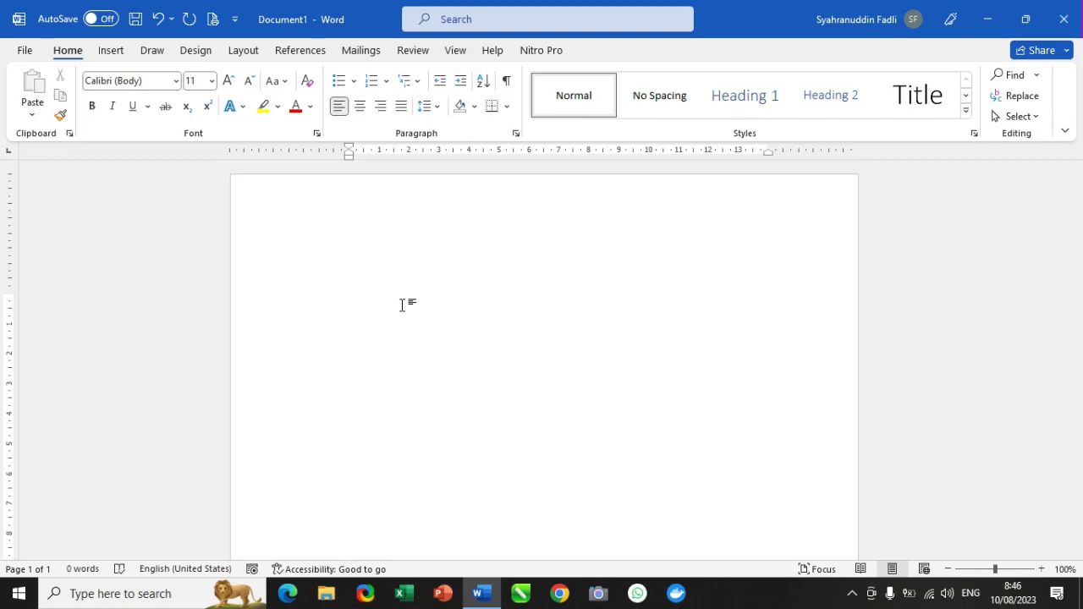
left_click(177, 79)
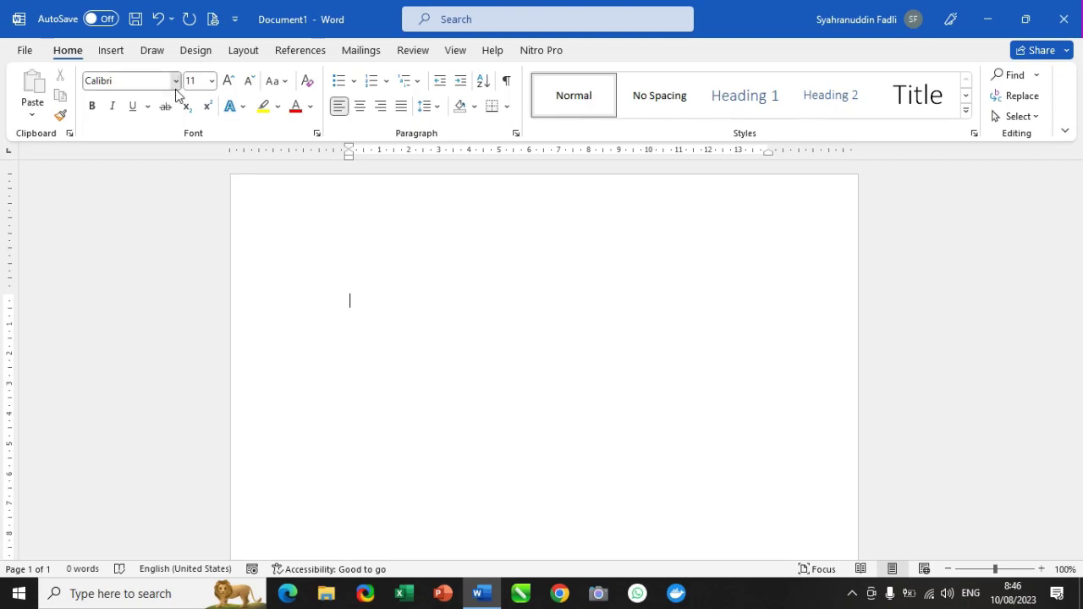
left_click(176, 80)
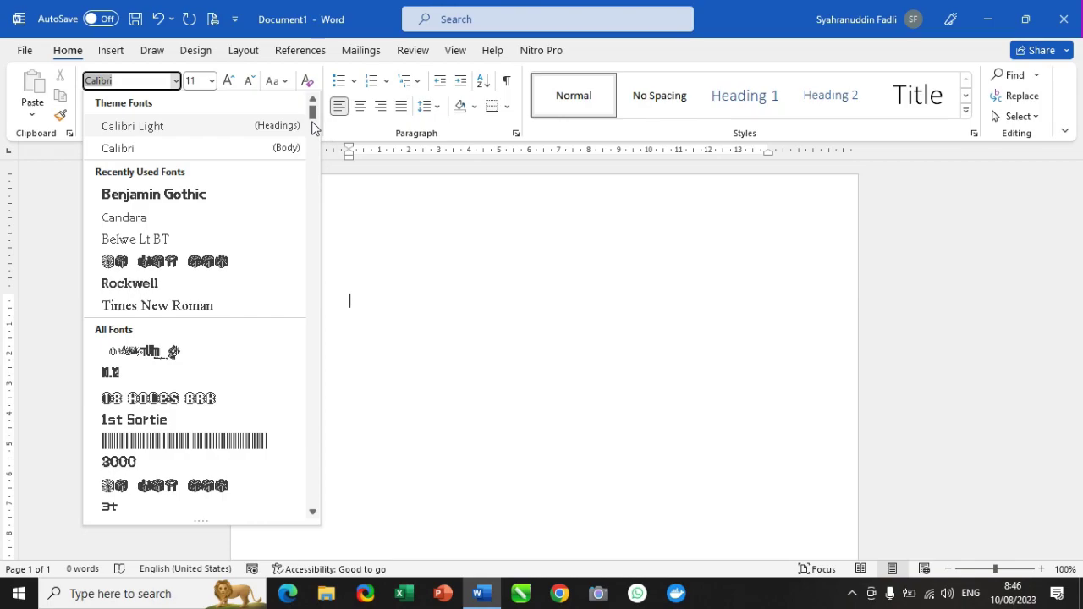
left_click_drag(313, 117, 313, 128)
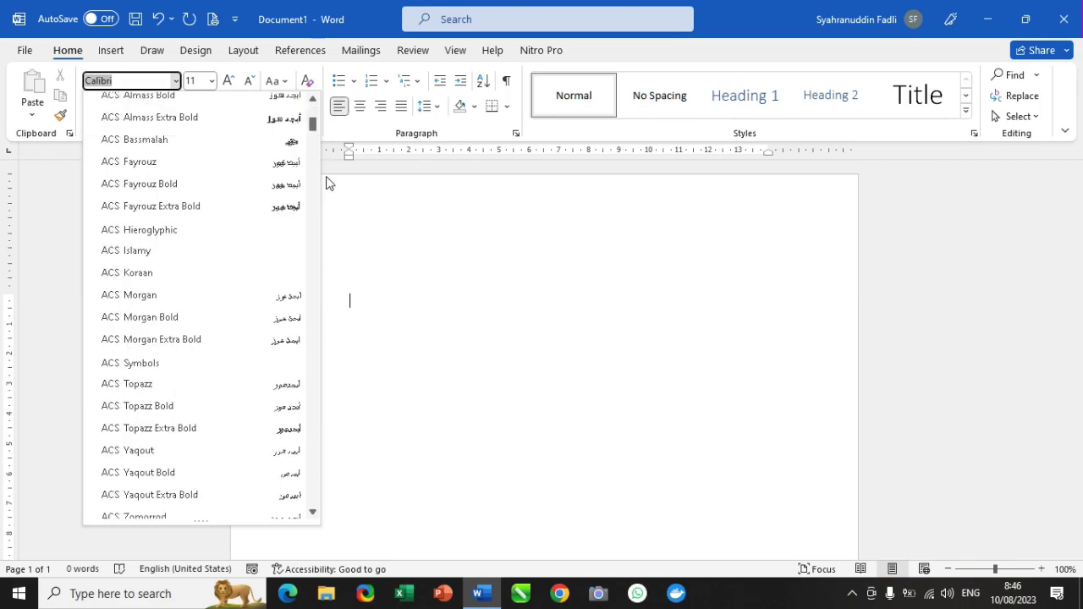
Step: Set the font for the empty document's text to Arial
left_click(159, 82)
key("BackSpace")
key("BackSpace")
key("BackSpace")
key("BackSpace")
key("BackSpace")
key("BackSpace")
key("BackSpace")
type("Arial")
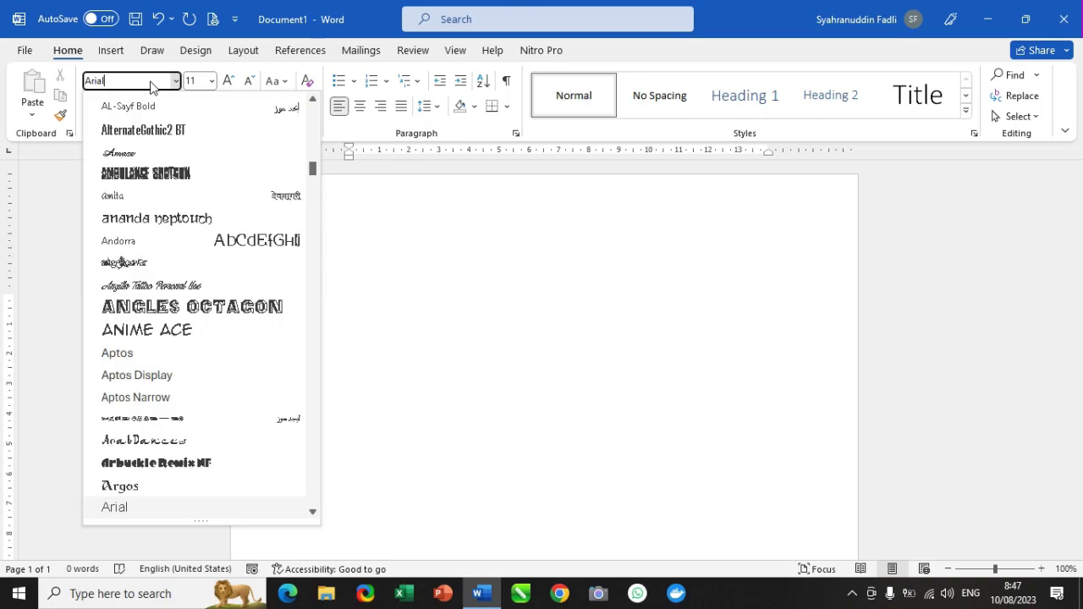
left_click_drag(312, 169, 315, 104)
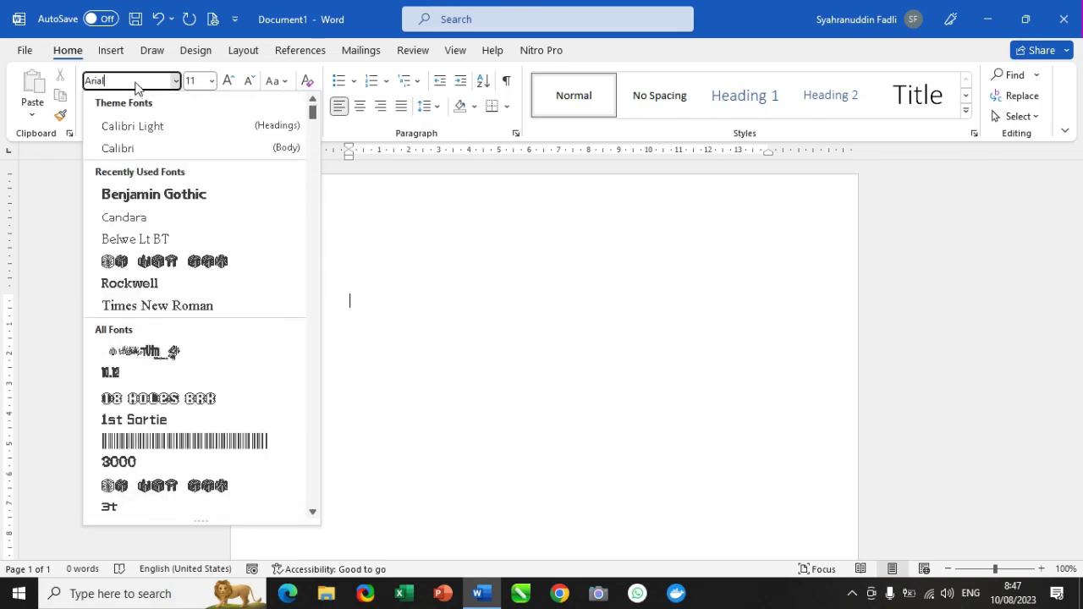
key("Return")
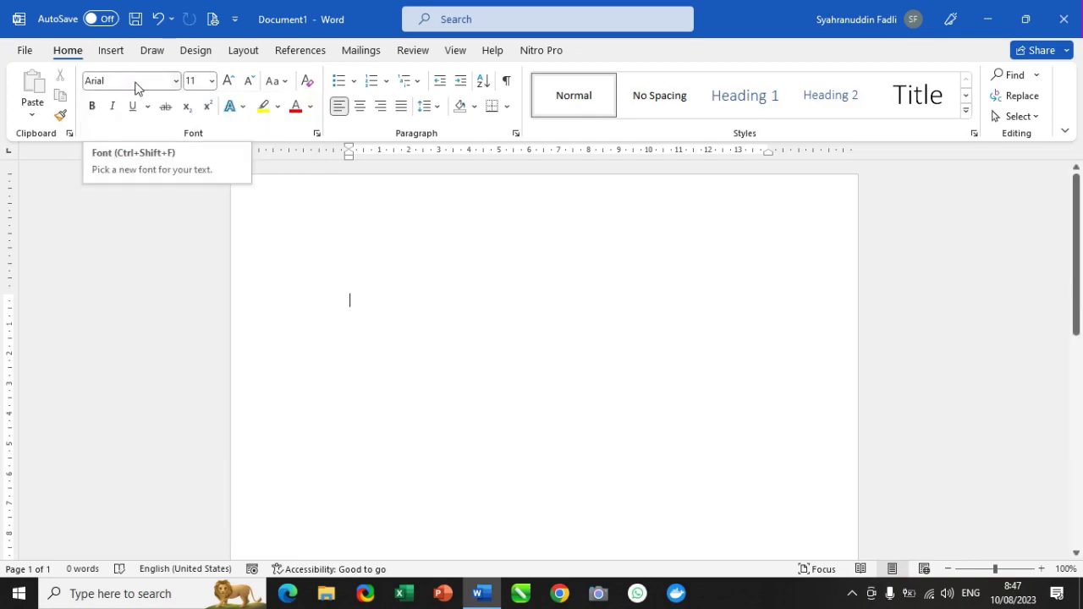
Step: Set the font size for the empty document's text to 13
left_click(212, 82)
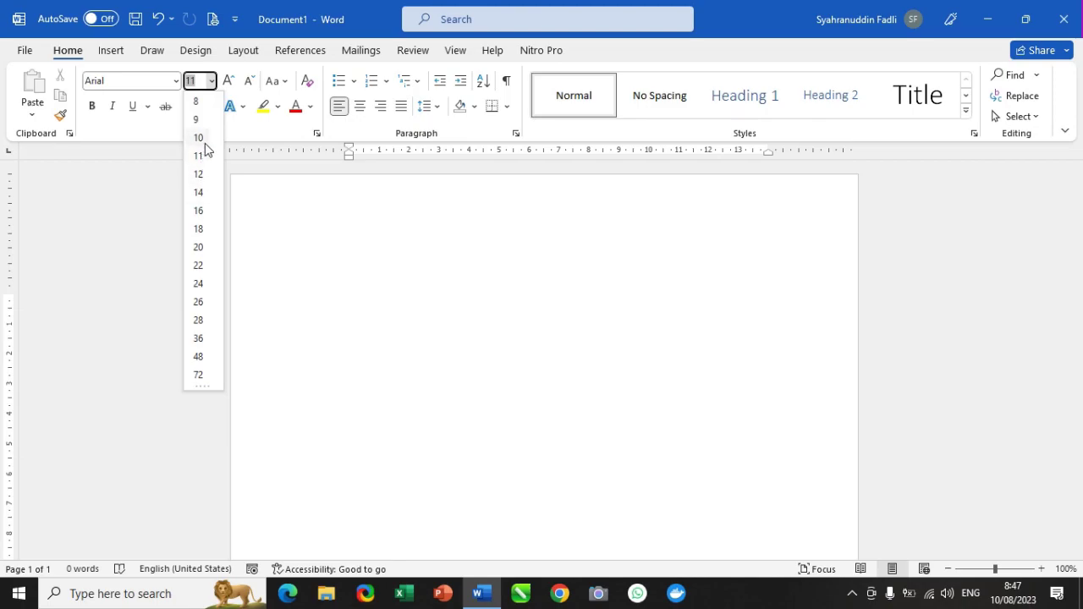
left_click(213, 81)
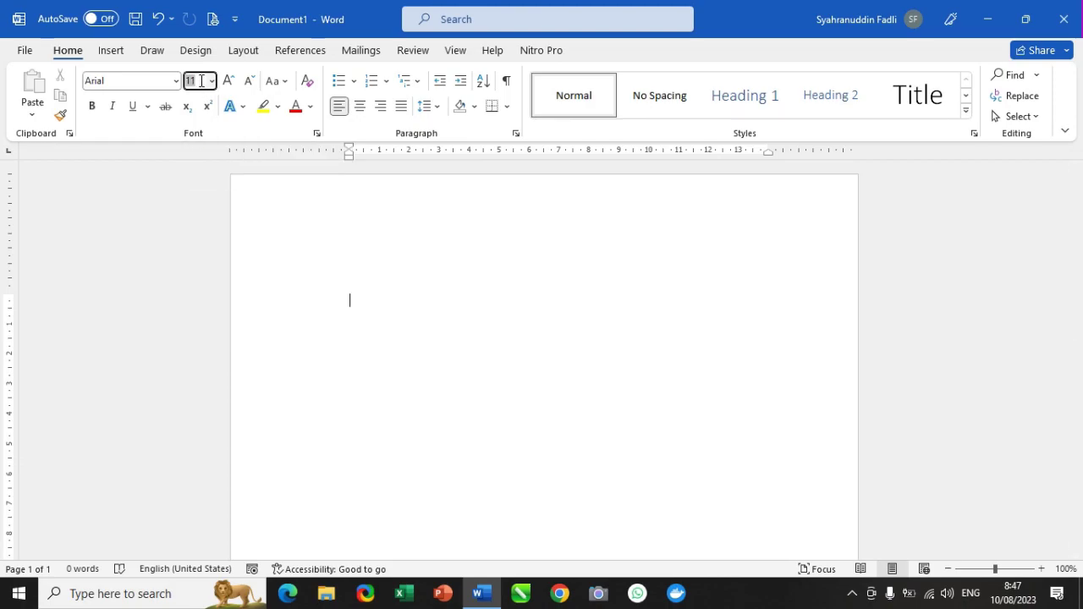
type("13")
key("Return")
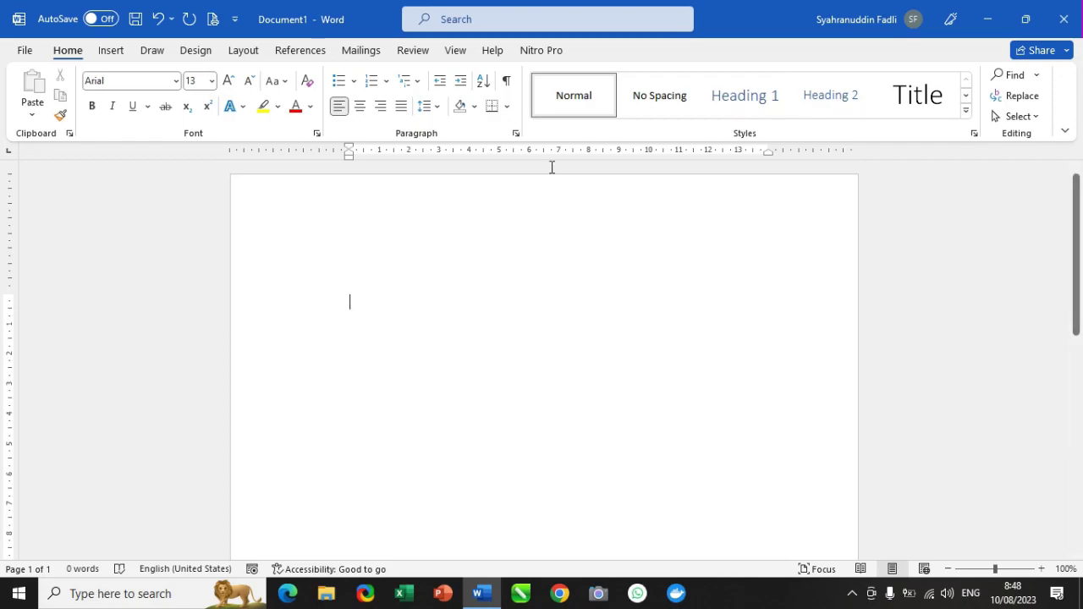
Step: Try the No Spacing style on the empty paragraph and return it to the Normal style
left_click(669, 98)
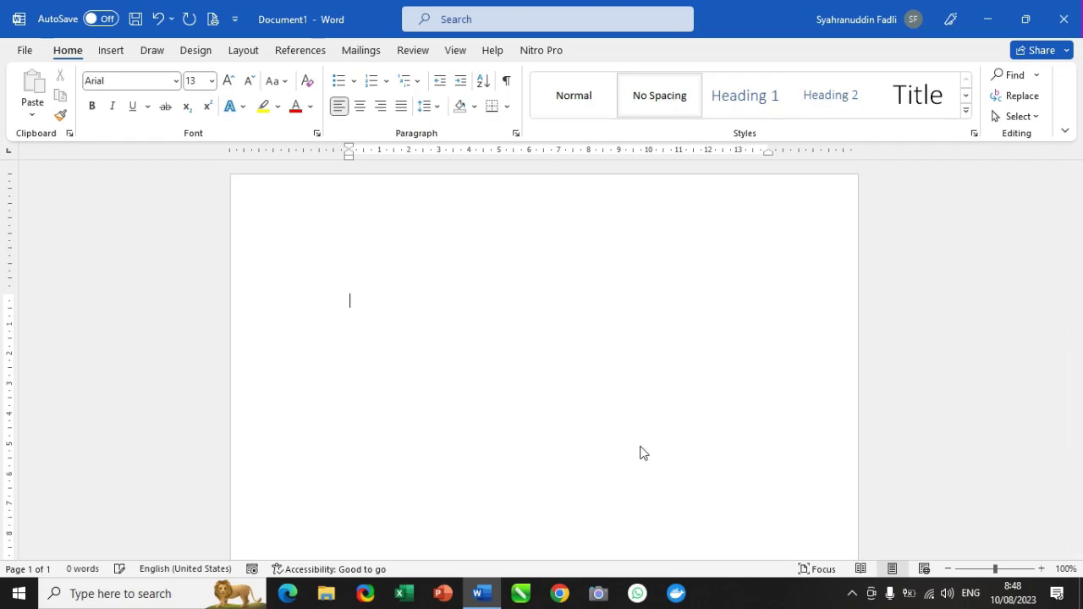
left_click(566, 110)
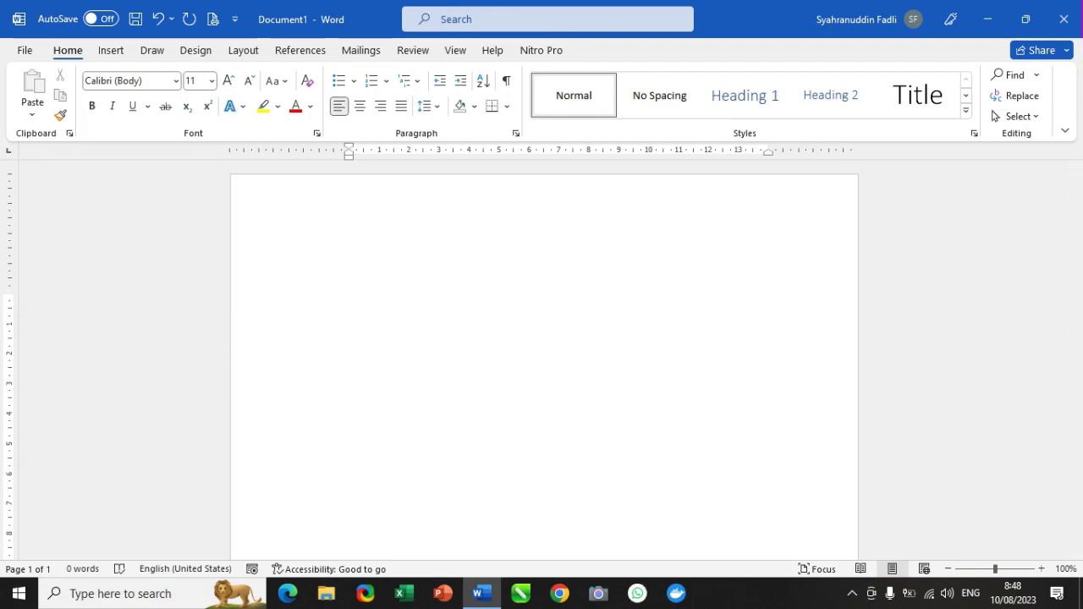
Step: Begin a paragraph with "PADA SUATU HARI KUTURUT AYAH KE KOTA, NAIK DELMAN ISTIMEWA, KU DUDUK DI MUKA, DUDUK"
type("PADA ")
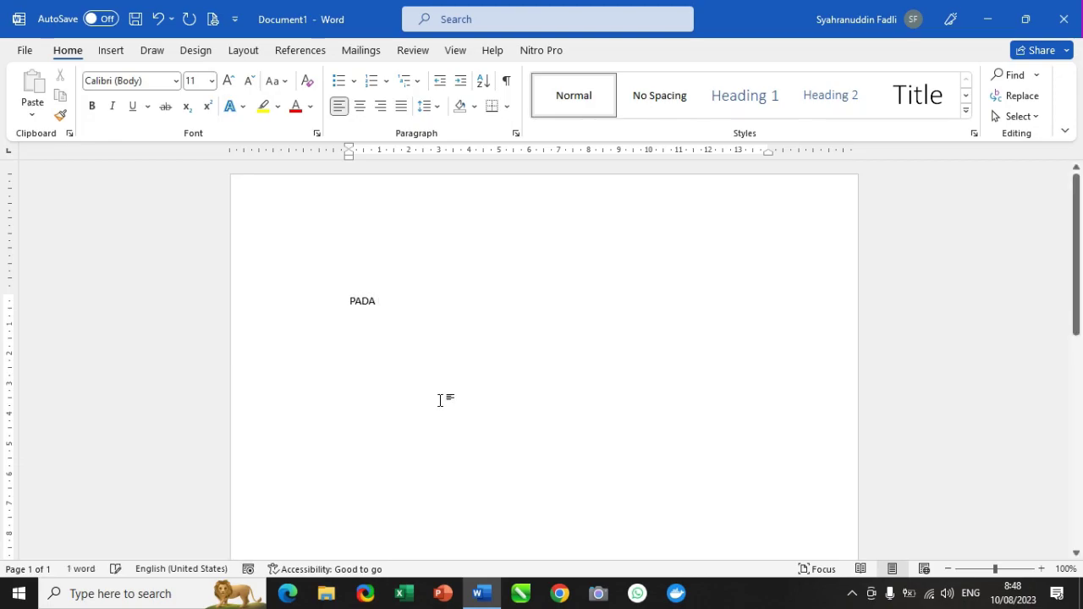
type("SUATU")
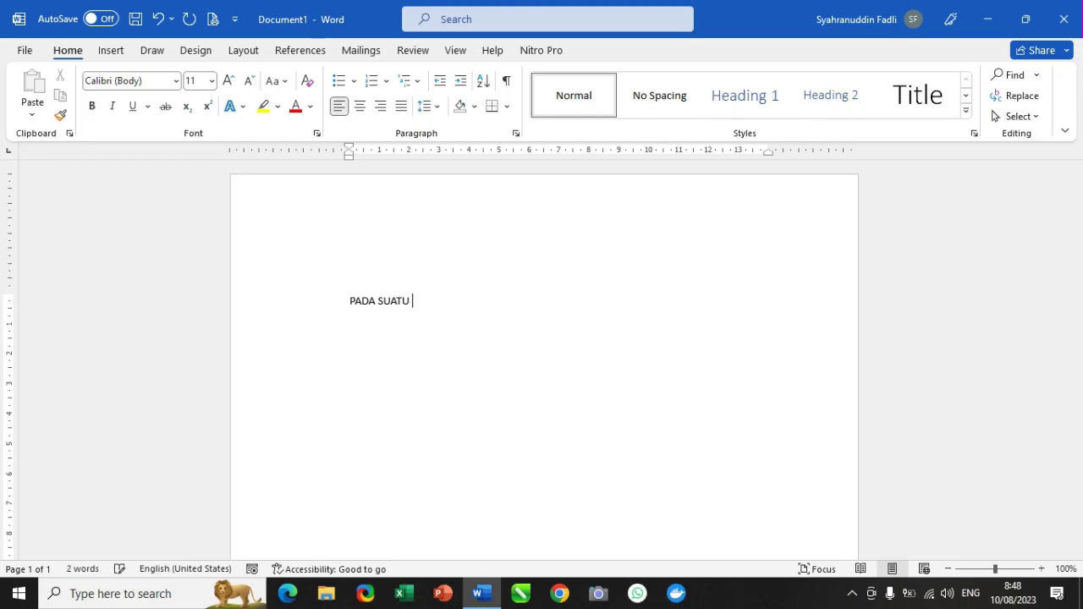
type(" HARI KUTURUT AYAH ")
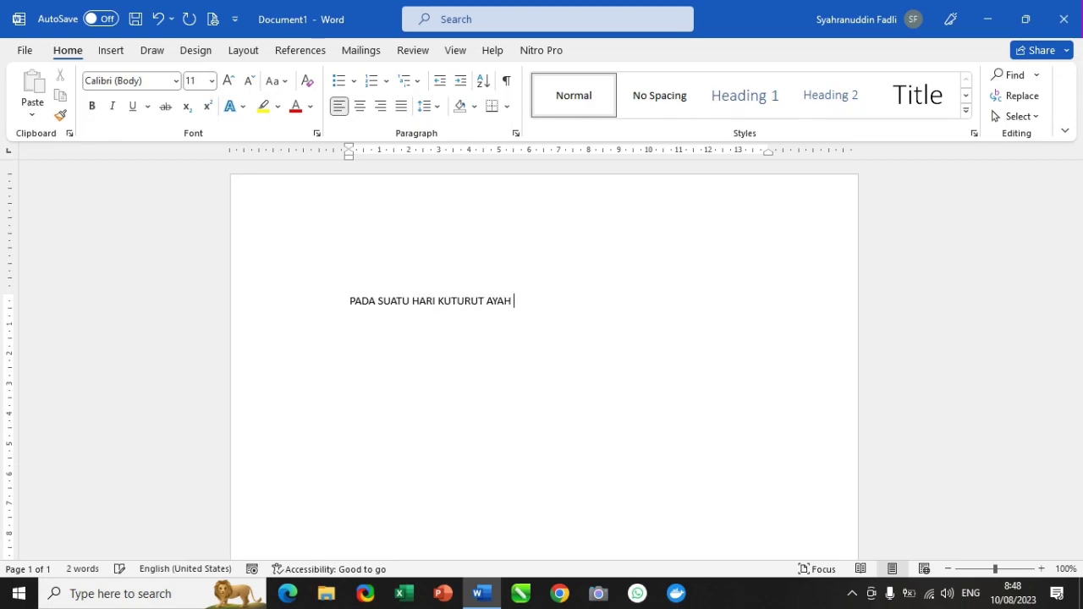
type("KE KOTA, NAIK DELMAN ISTIMEW")
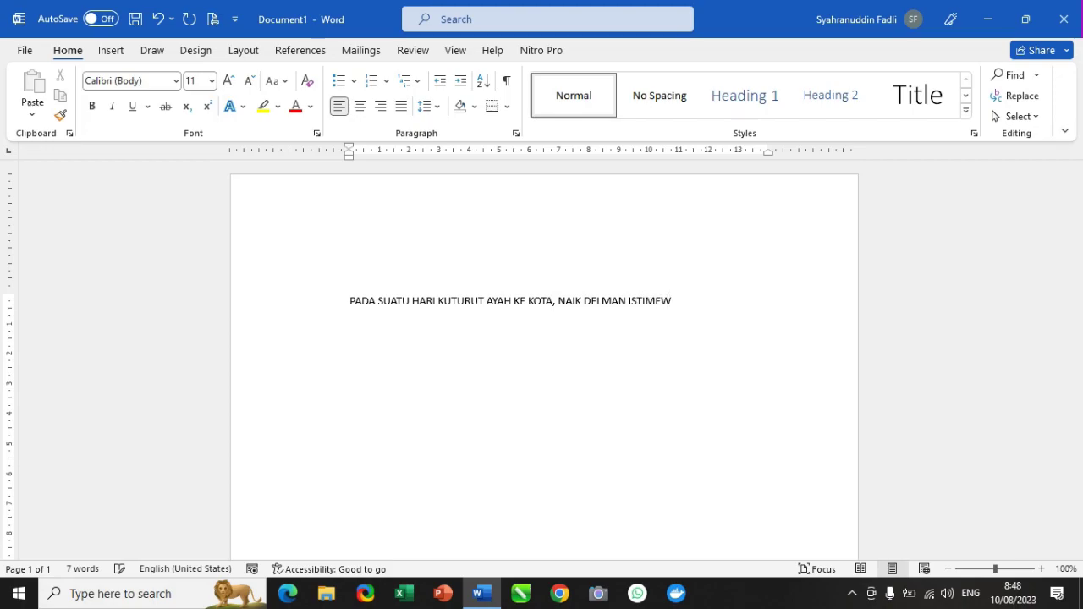
type("A, KU DU")
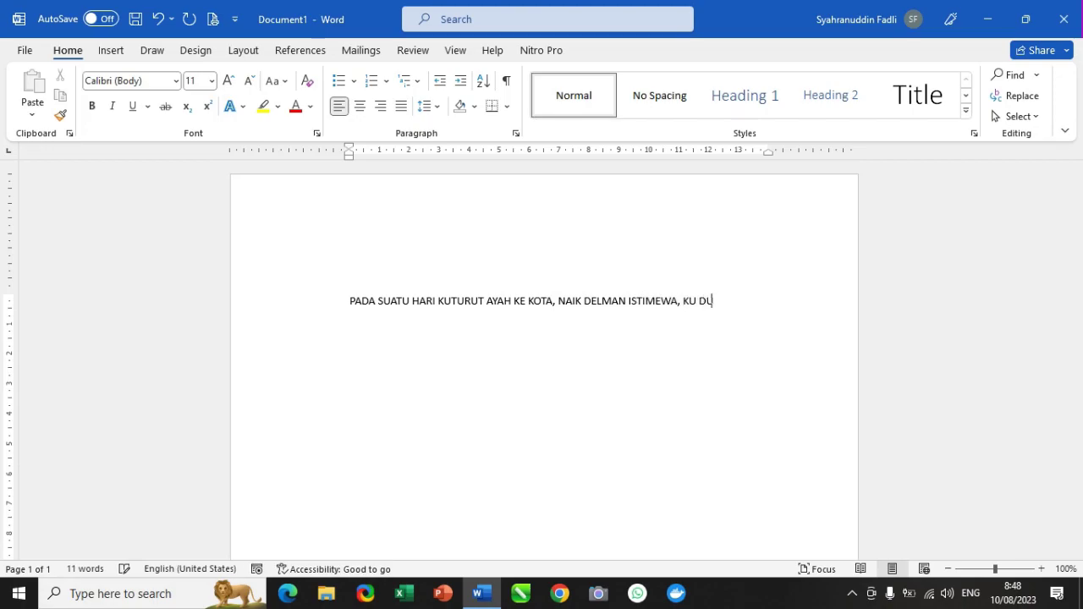
type("DUK DI MUKA, DI")
key("BackSpace")
type("UDUK ")
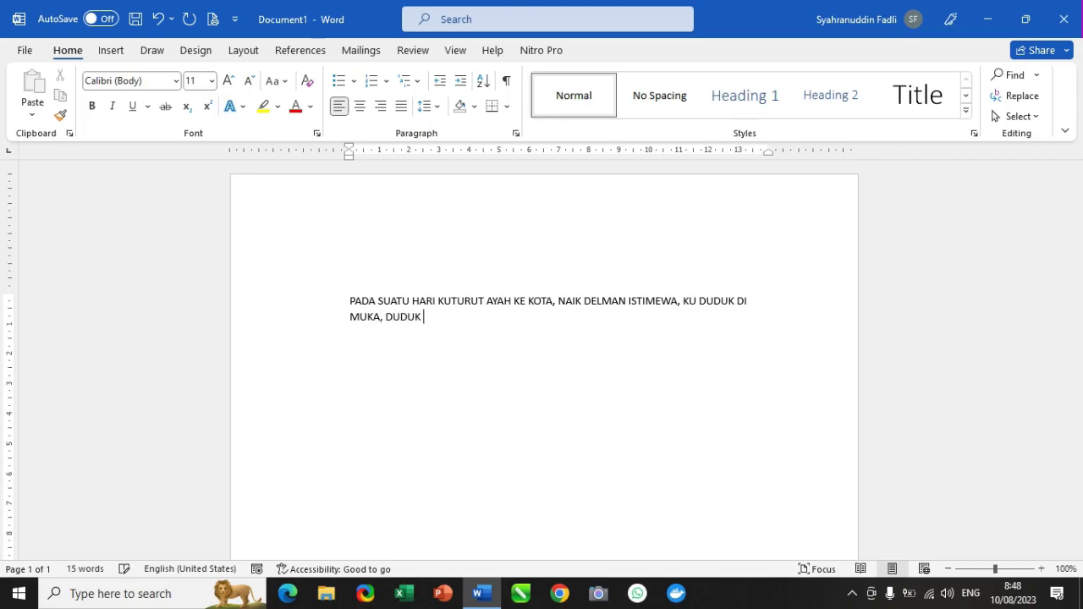
Step: Complete the paragraph with "DI SAMPING PAK KUSIR YANG SEDANG BEKERJA, MENGENDARAI KUDA, SUPAYA BAIK JALANNYA."
type("DI SAMPING PAK KUSIR YANG SE")
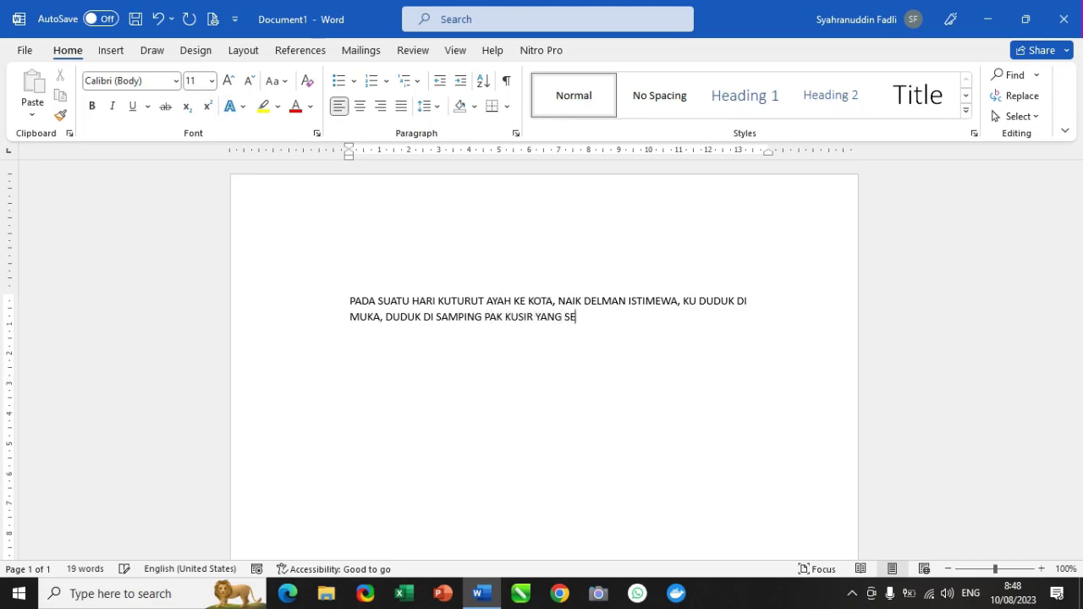
type("DANG BEKERJA, MENGEN")
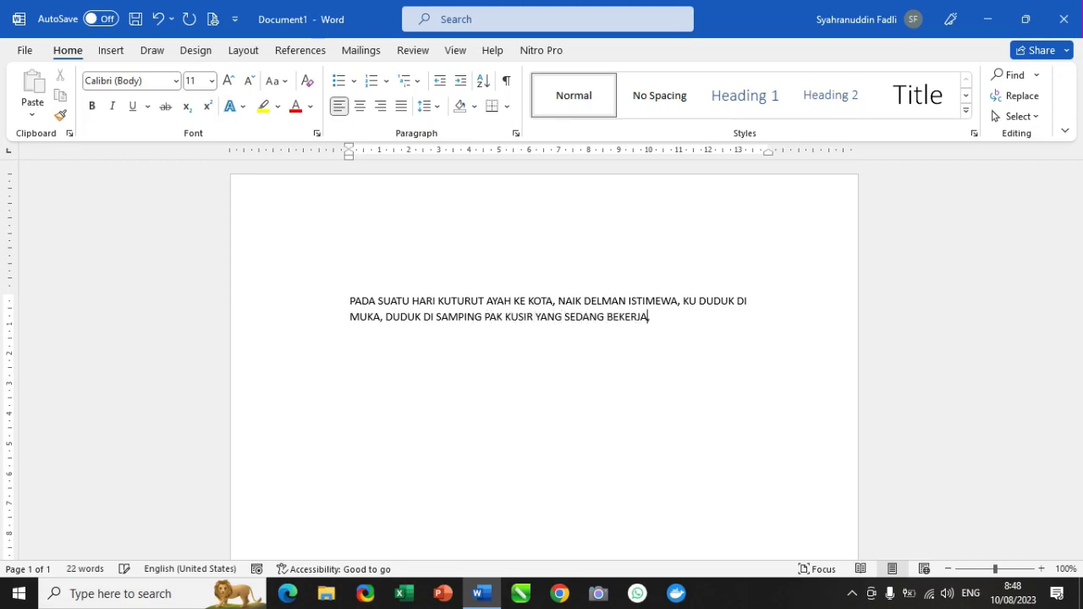
type("DARAI KUDA, SUPAYA BAIK")
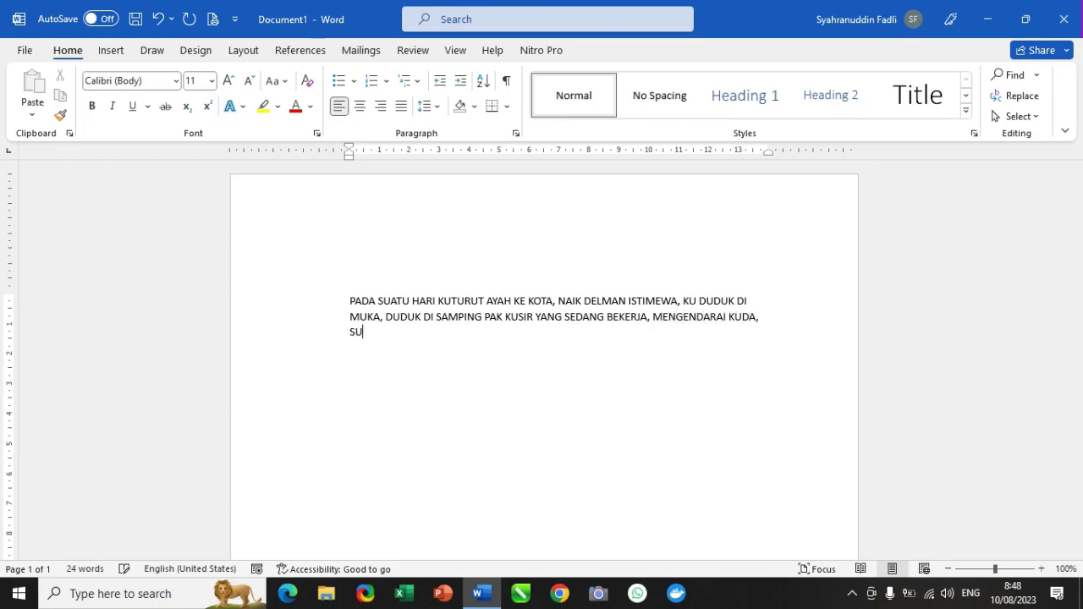
type(" JALANNYA.")
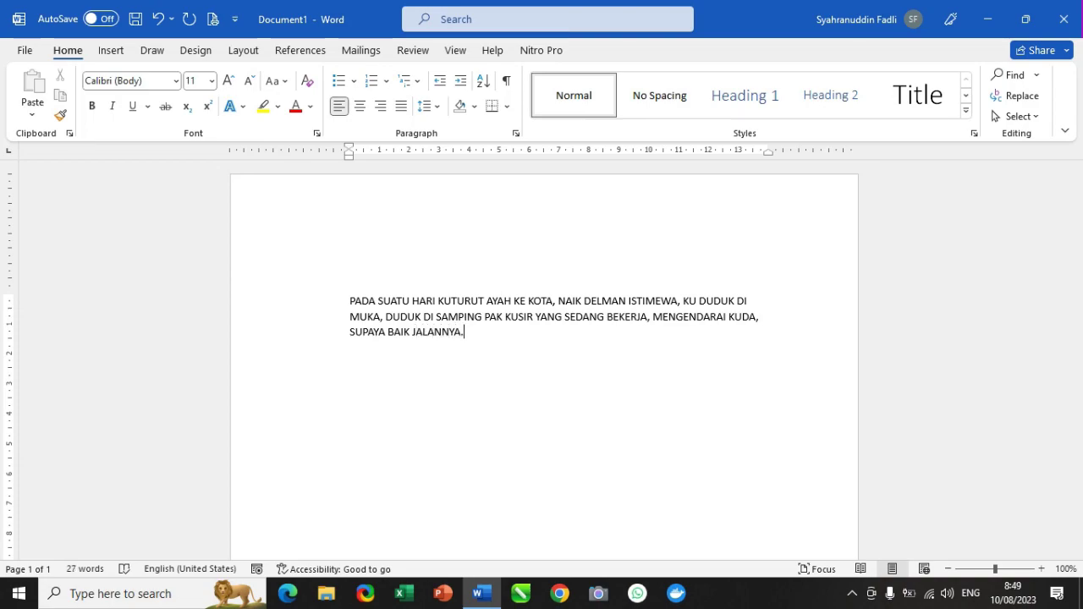
Step: Try selecting the paragraph's text by extending the selection gradually from its first word
left_click(350, 301)
left_click(471, 289, "shift")
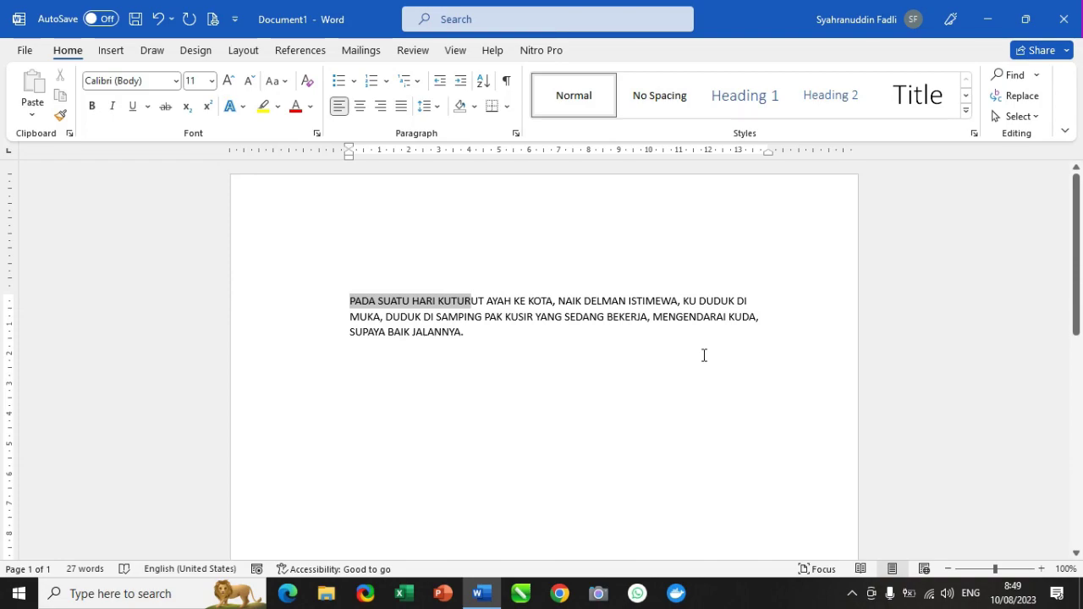
key("Right")
key("Right")
key("Right")
key("Right")
key("Right")
key("Right")
key("Right")
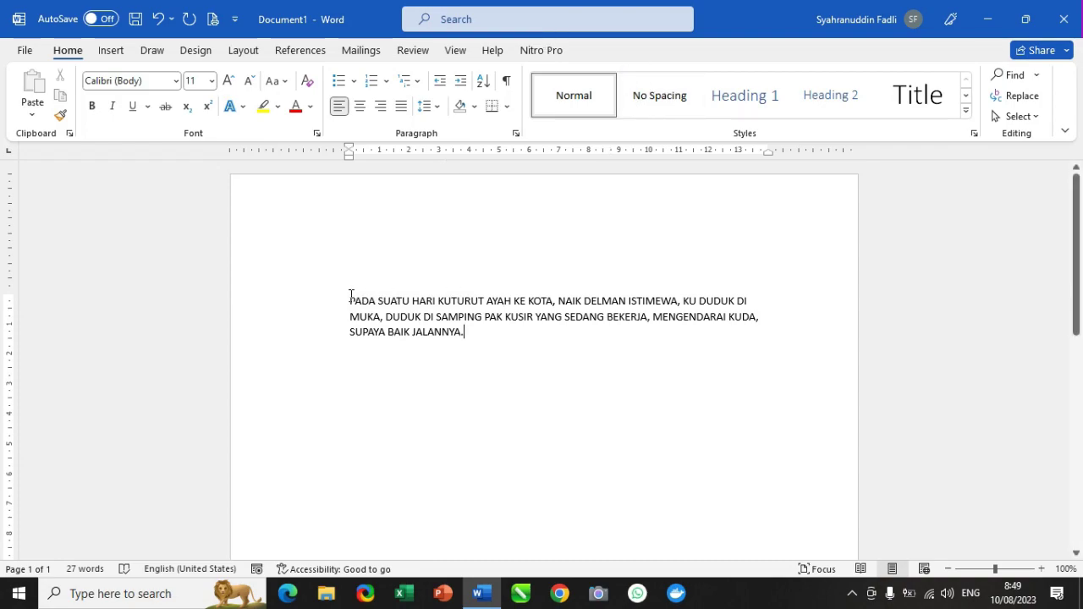
Step: Apply the No Spacing style to the whole paragraph and clear the selection
left_click_drag(351, 298, 503, 356)
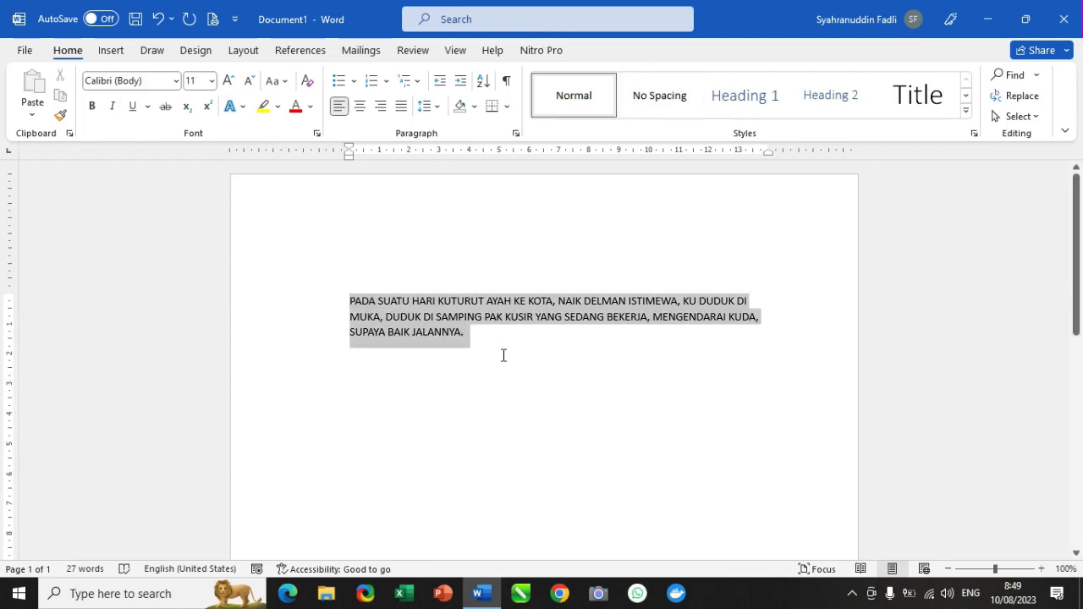
left_click(670, 93)
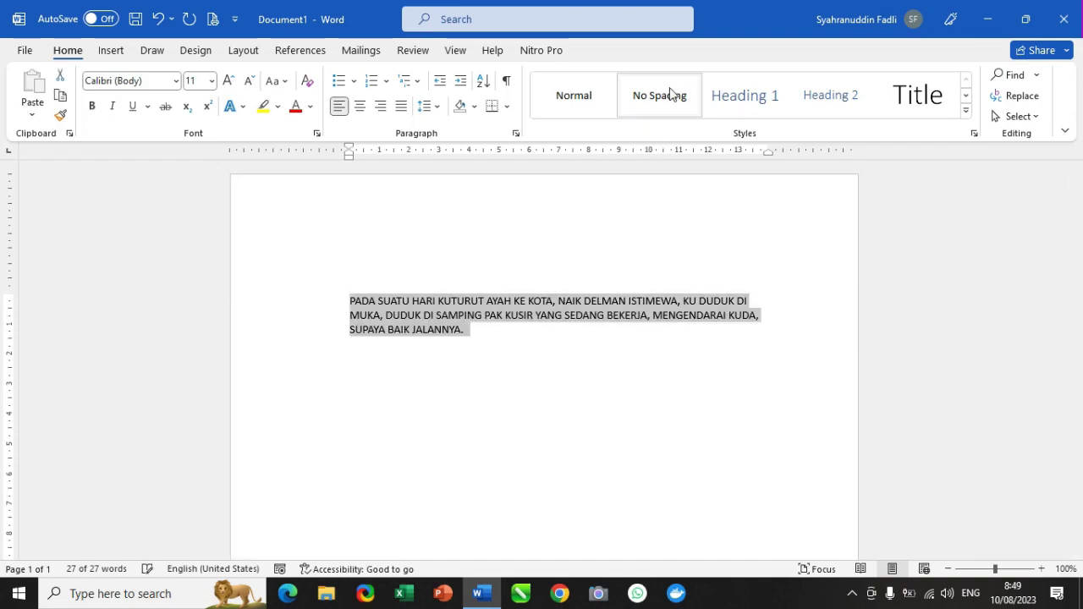
left_click(527, 342)
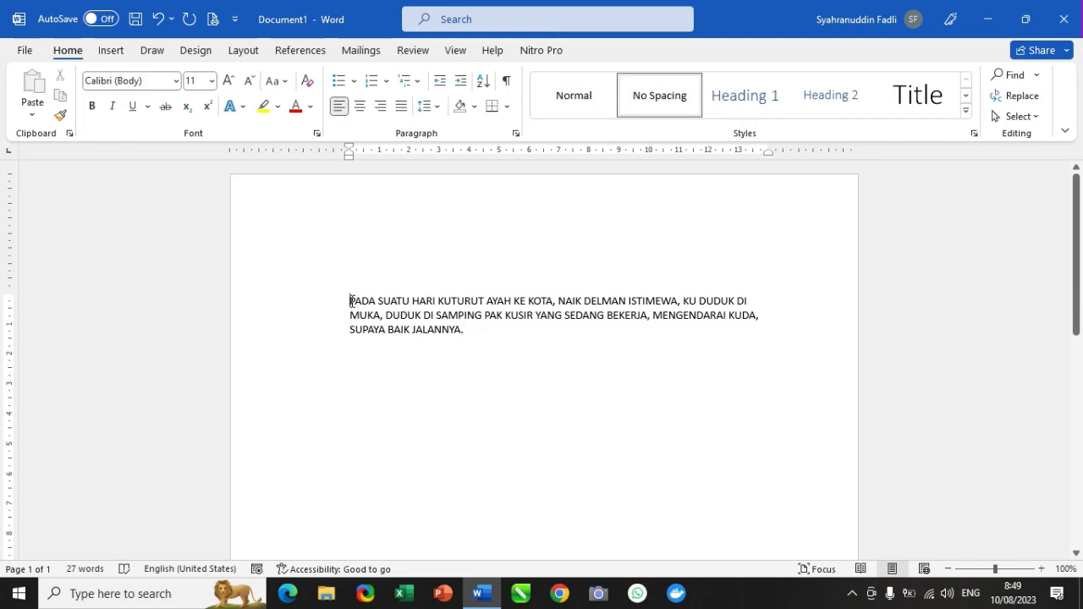
Step: Apply the Normal style to the whole paragraph and look through the other available text styles
triple_click(527, 324)
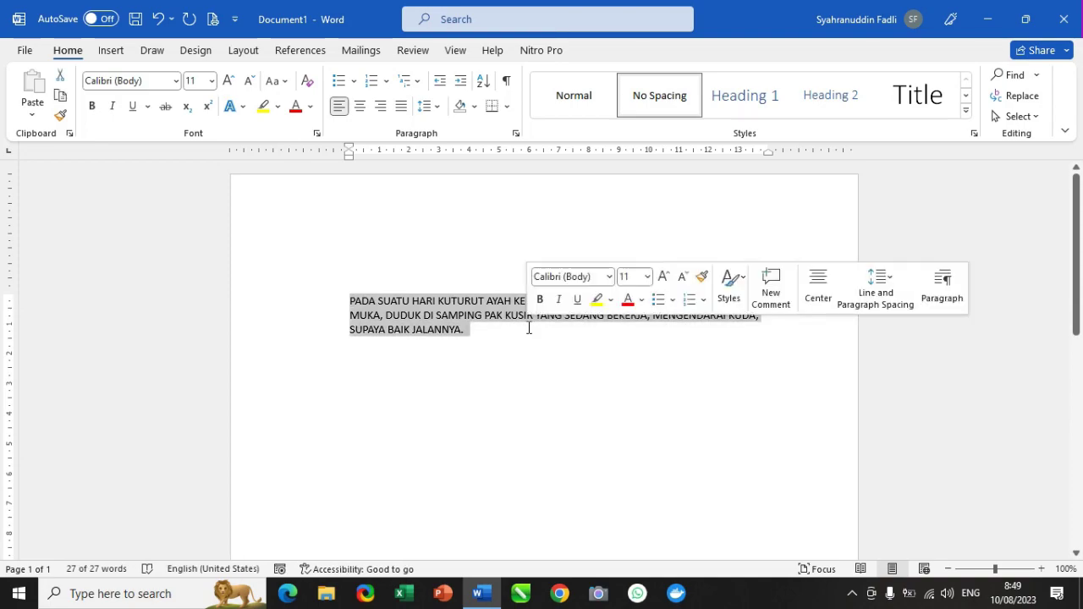
left_click(671, 345)
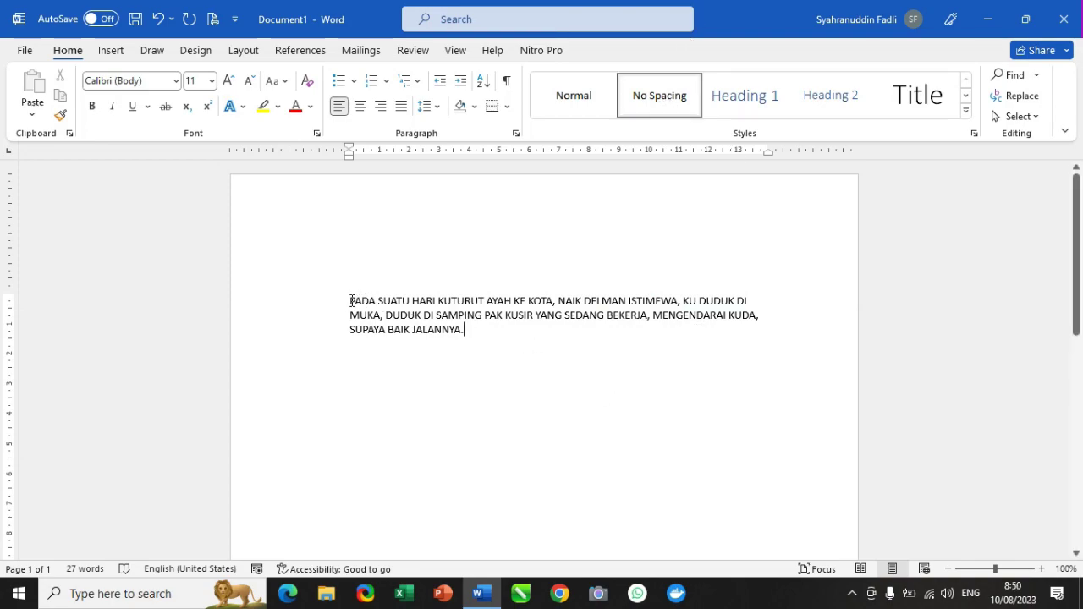
left_click_drag(350, 298, 505, 363)
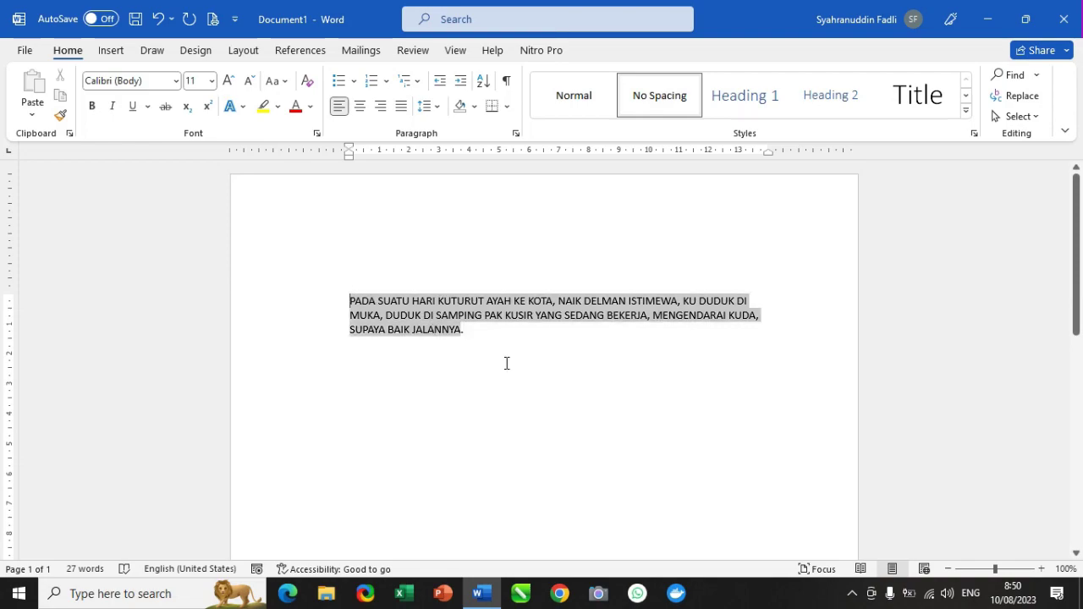
left_click(554, 99)
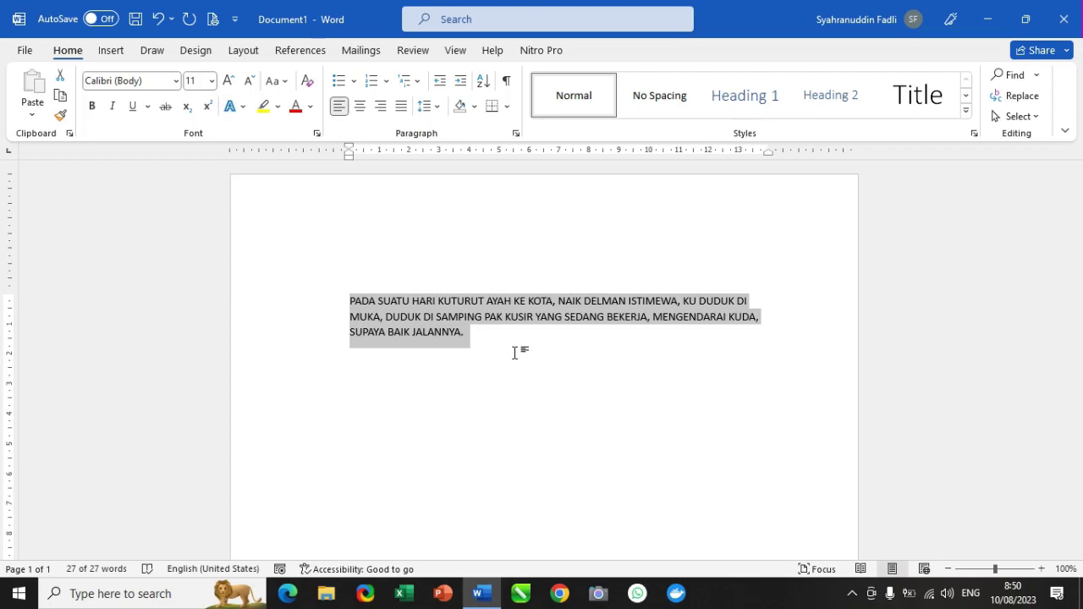
left_click(967, 103)
left_click(967, 104)
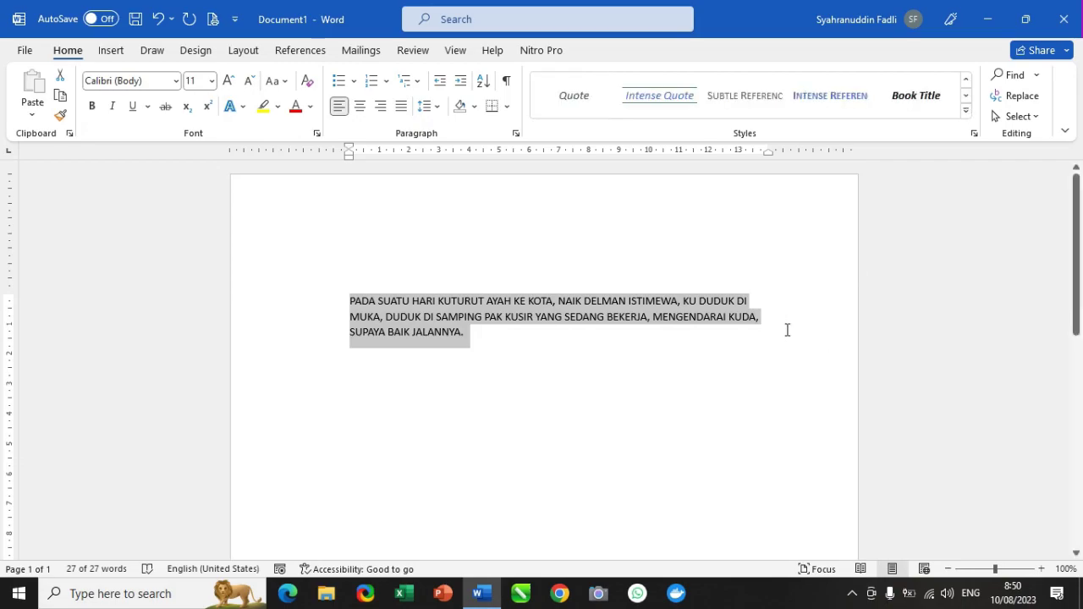
left_click(542, 344)
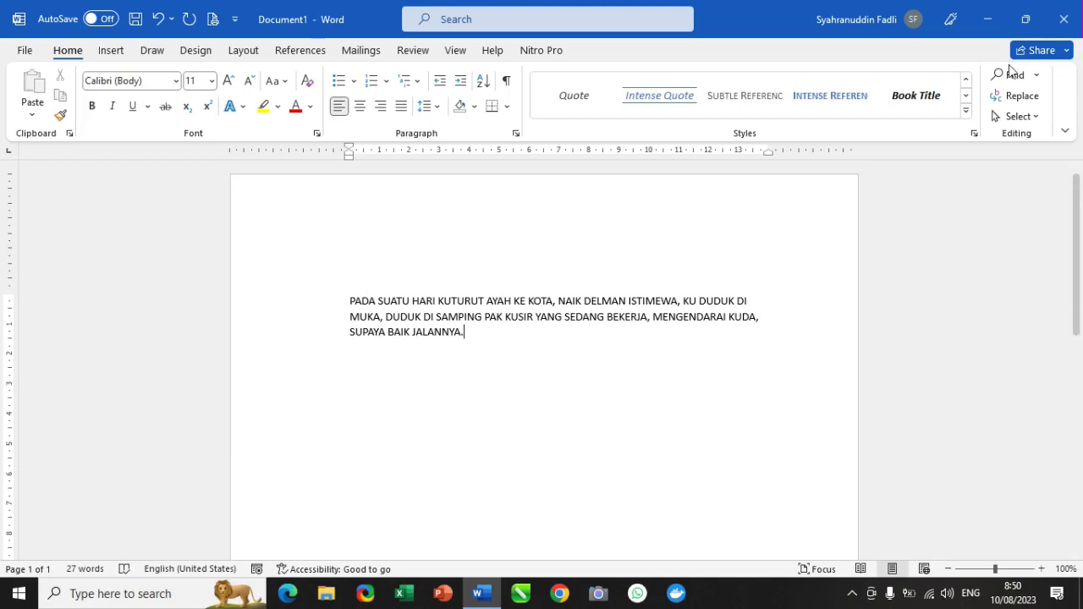
left_click(966, 80)
left_click(967, 81)
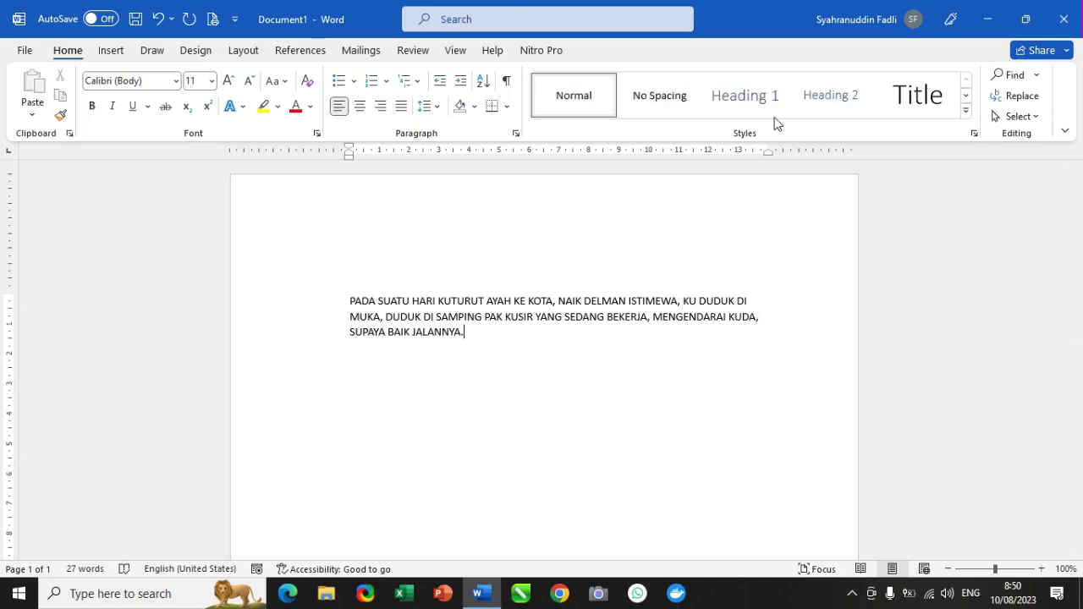
Step: Reapply the No Spacing style to the entire paragraph and clear the selection
key("ctrl+a")
left_click(649, 101)
left_click(542, 378)
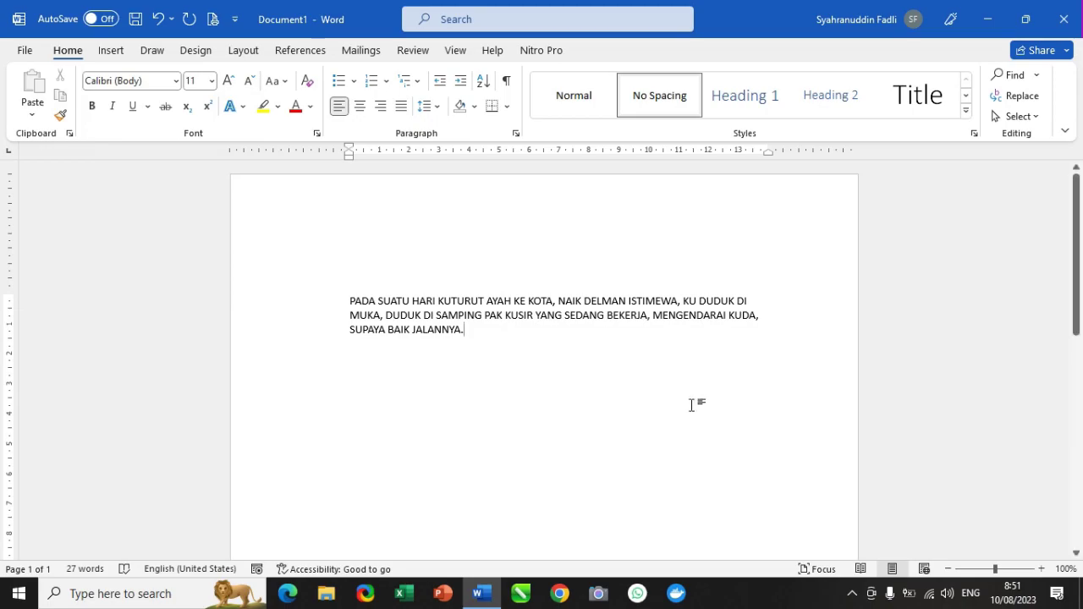
Step: Justify the paragraph so that both of its edges align with the margins, and clear the selection
left_click_drag(751, 301, 759, 334)
left_click(748, 333)
left_click_drag(351, 300, 491, 342)
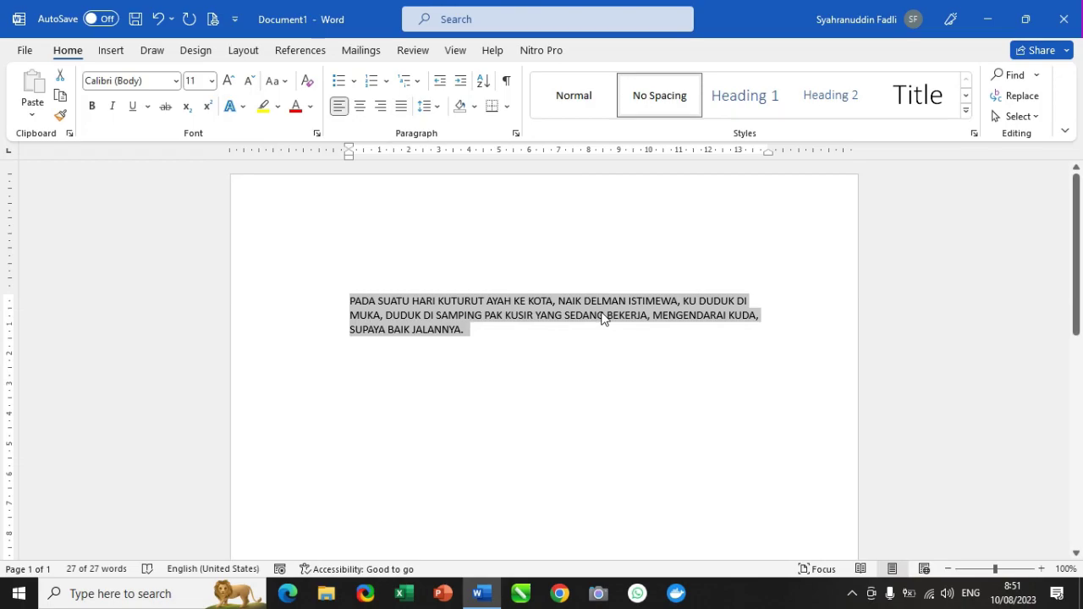
key("ctrl+j")
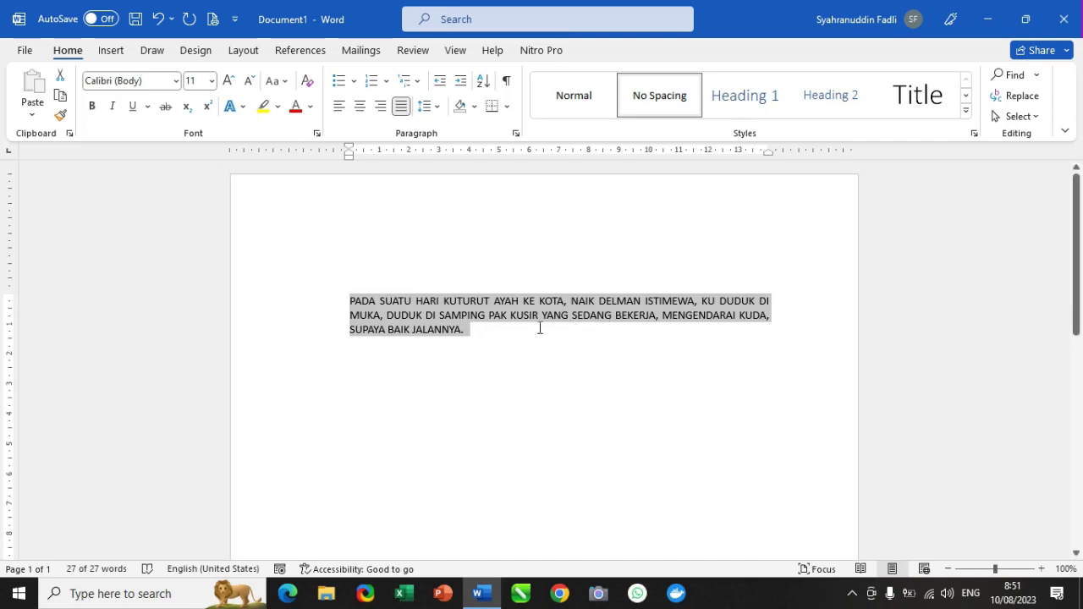
left_click(476, 333)
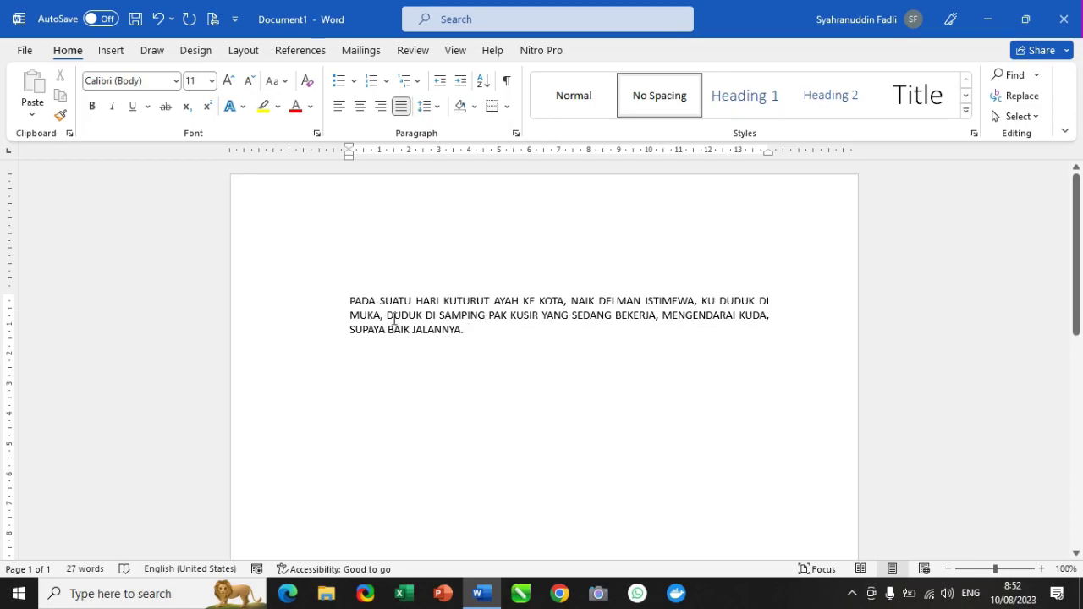
Step: Select the entire paragraph from its first word to the final period and change its text to lowercase
left_click_drag(350, 301, 474, 330)
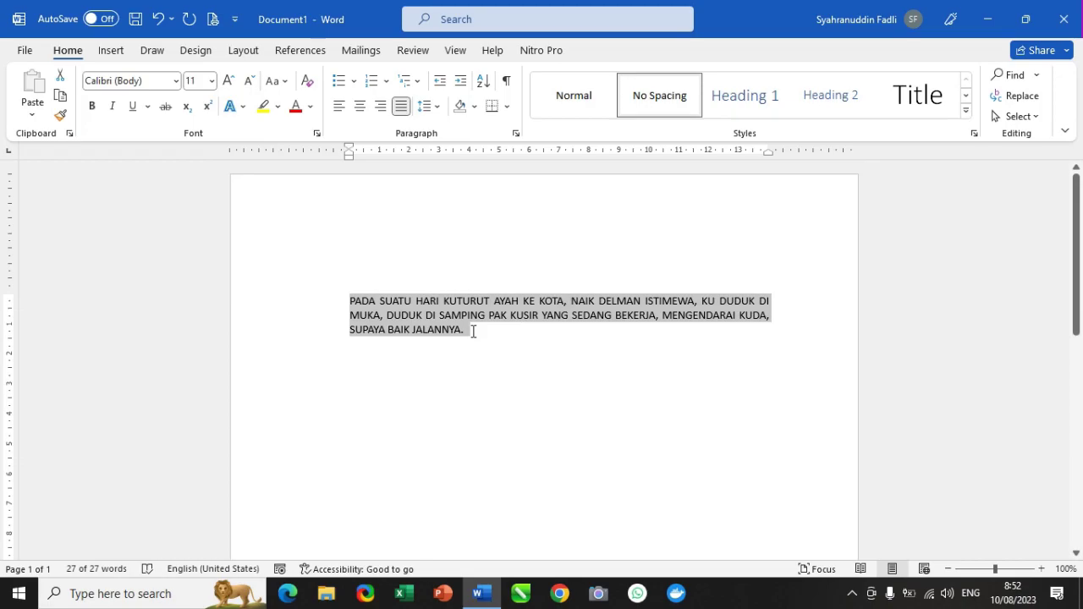
left_click(473, 331)
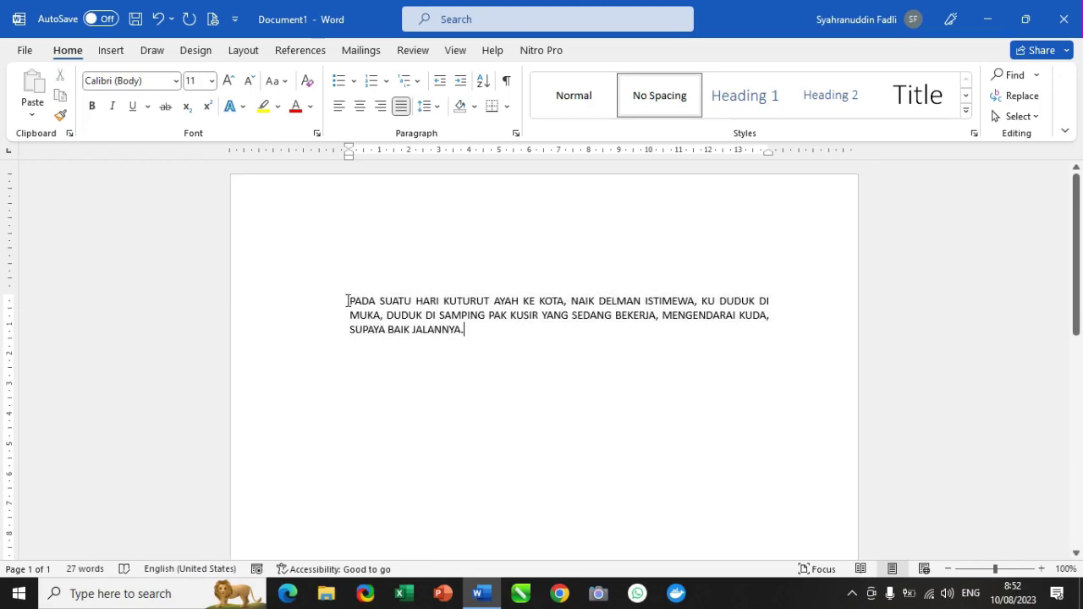
left_click_drag(349, 301, 472, 340)
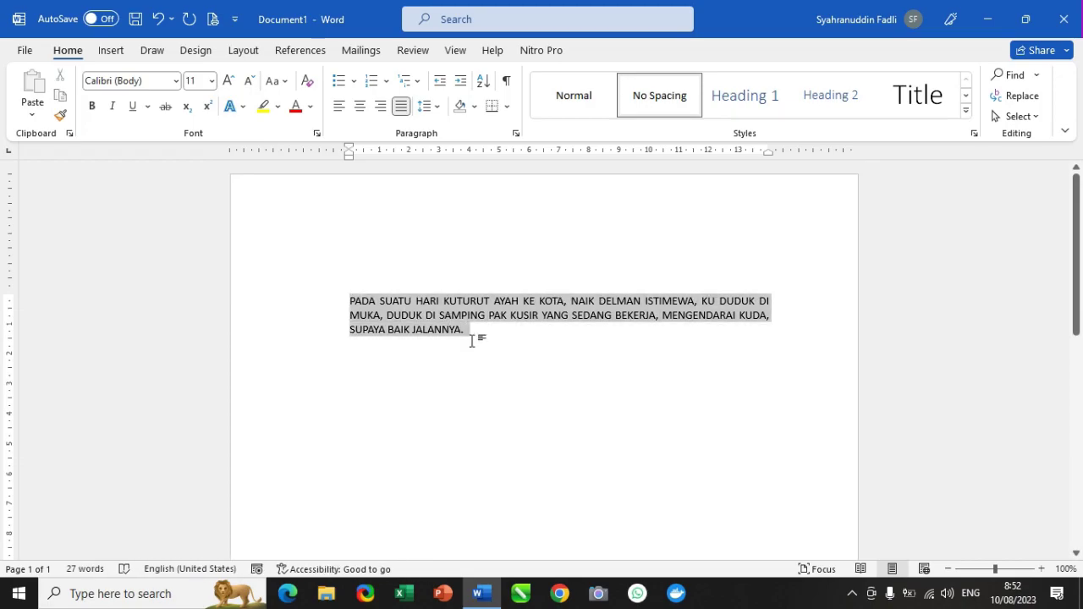
left_click(544, 353)
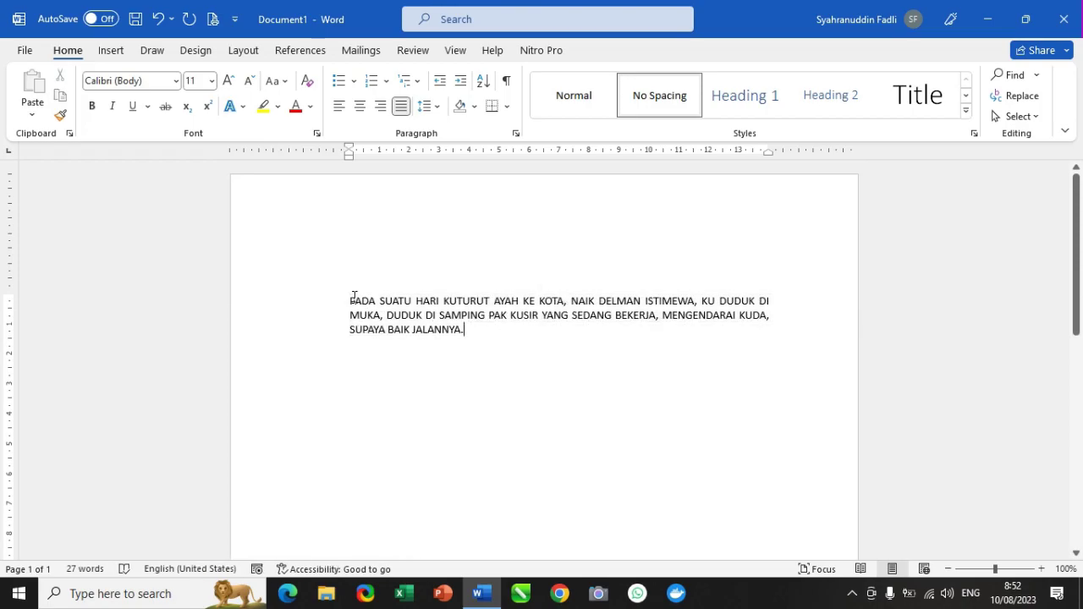
left_click_drag(351, 298, 474, 333)
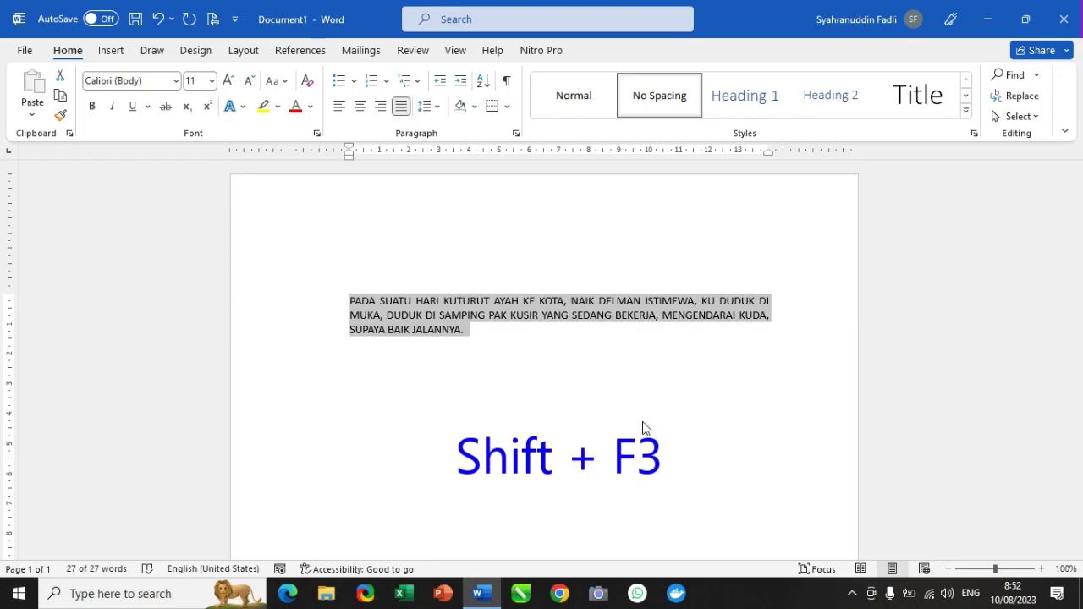
key("shift+F3")
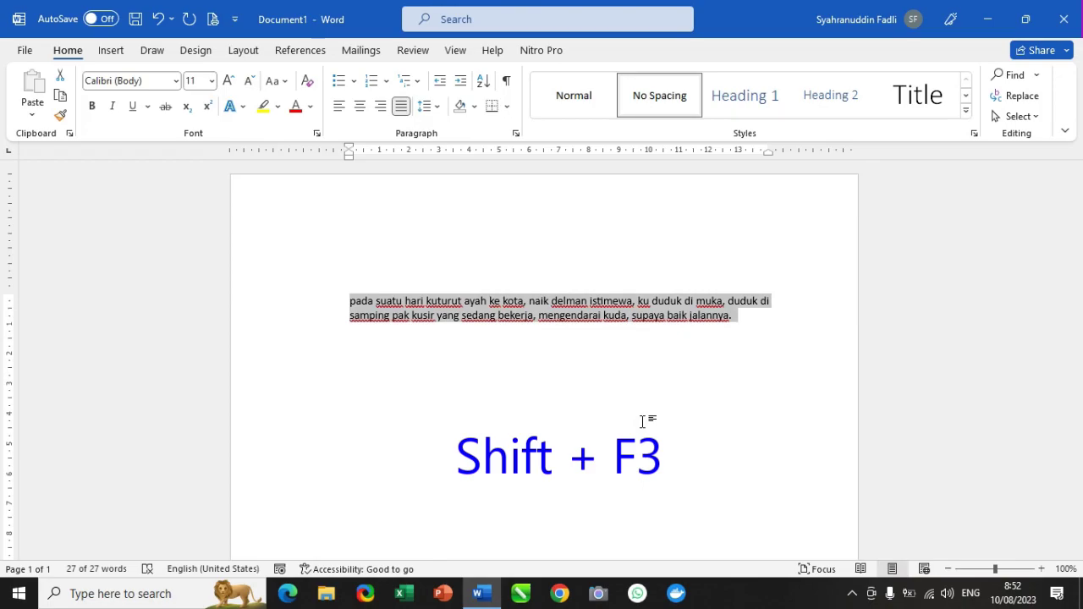
Step: Change the paragraph to sentence case, check its first letter, and undo that case change
key("shift+F3")
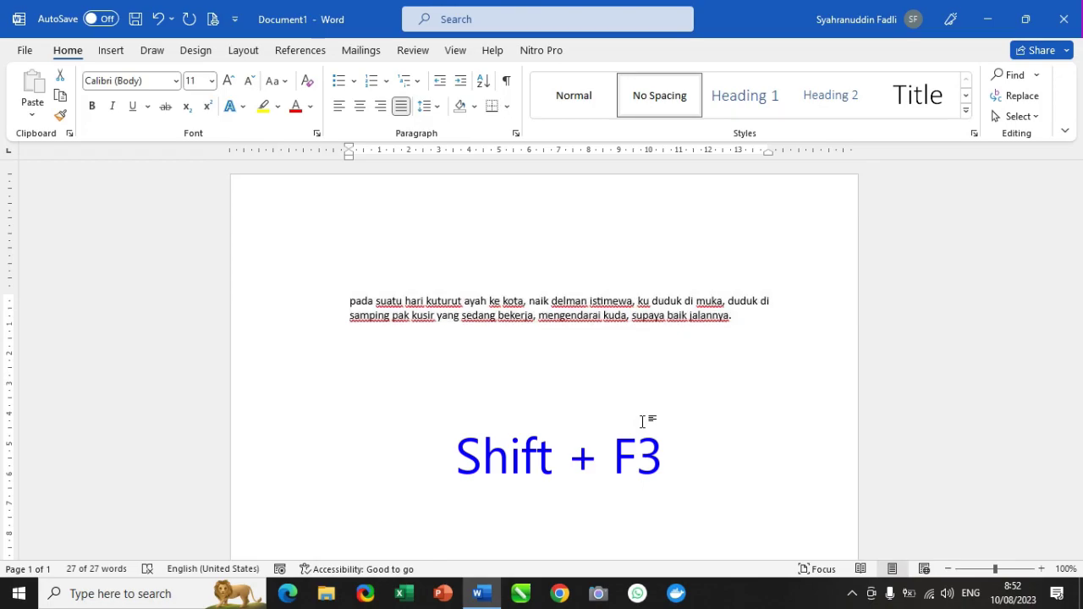
left_click(369, 315)
left_click_drag(350, 301, 356, 306)
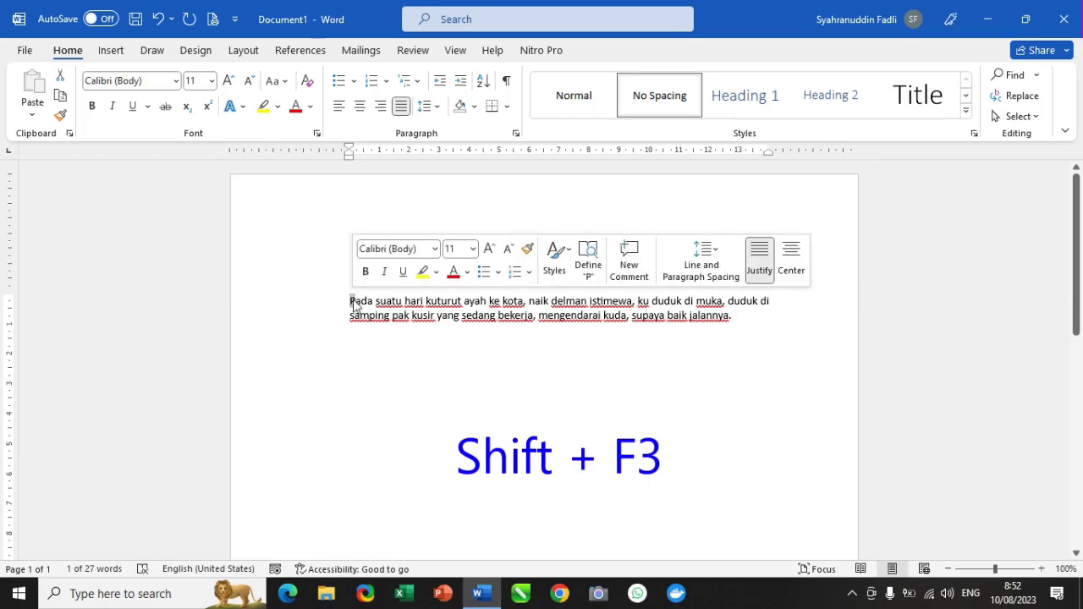
key("ctrl+z")
left_click(392, 342)
left_click_drag(353, 300, 356, 303)
left_click(411, 317)
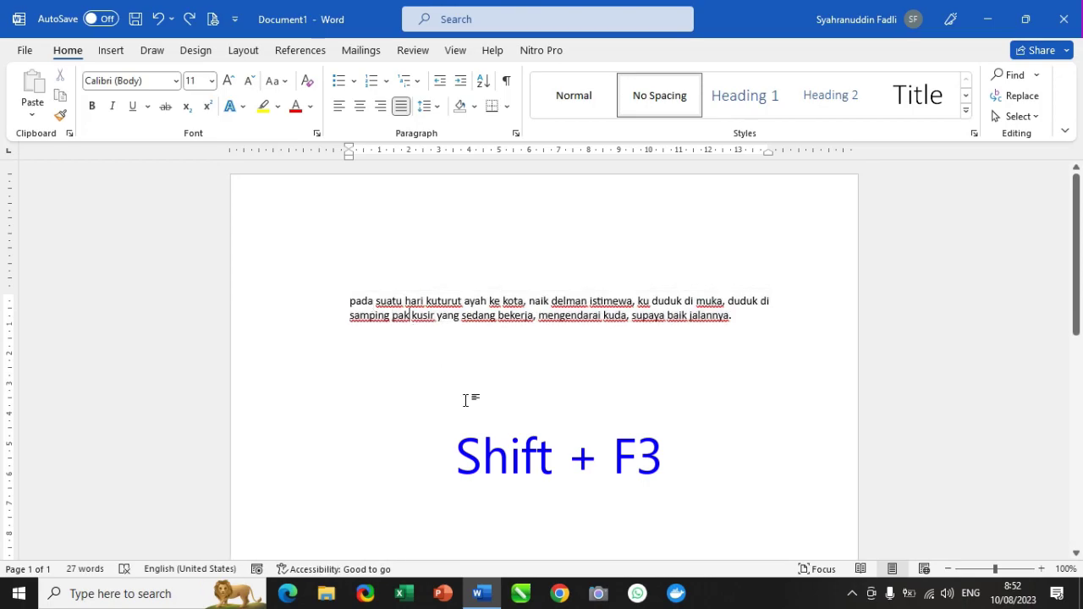
Step: Change the whole paragraph from lowercase to sentence case and place the cursor after its final period
key("ctrl+a")
key("shift+F3")
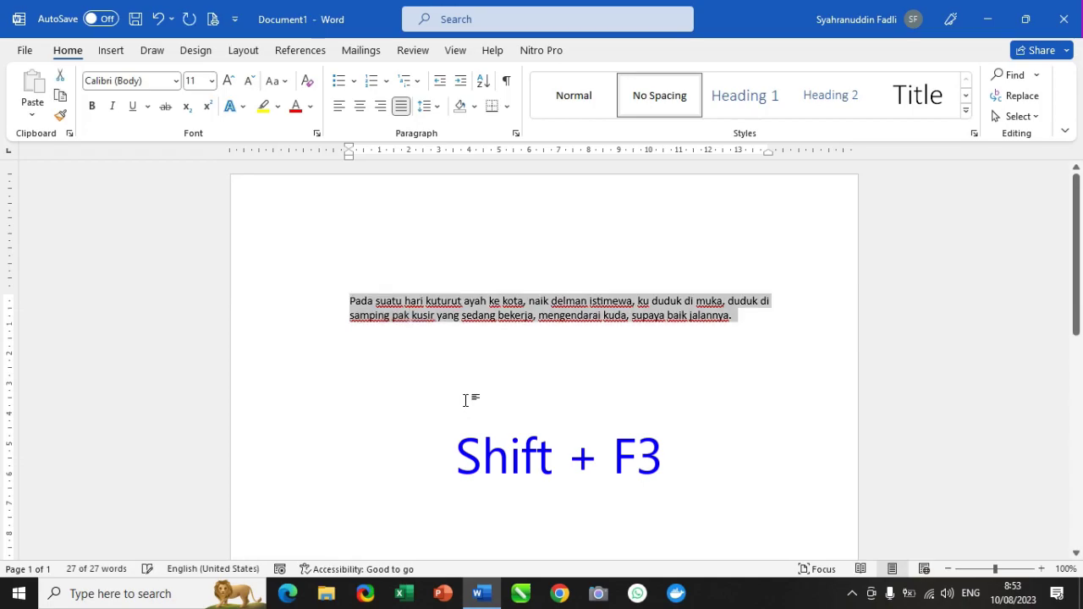
left_click(548, 316)
left_click(751, 314)
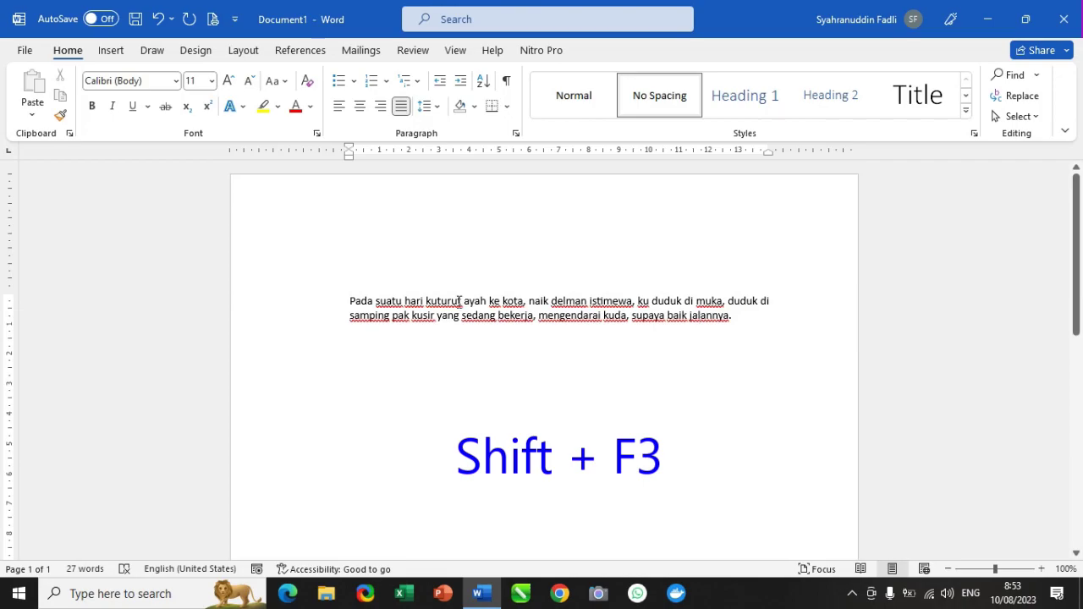
left_click_drag(350, 301, 357, 302)
left_click(745, 317)
left_click_drag(745, 316, 745, 319)
left_click(744, 319)
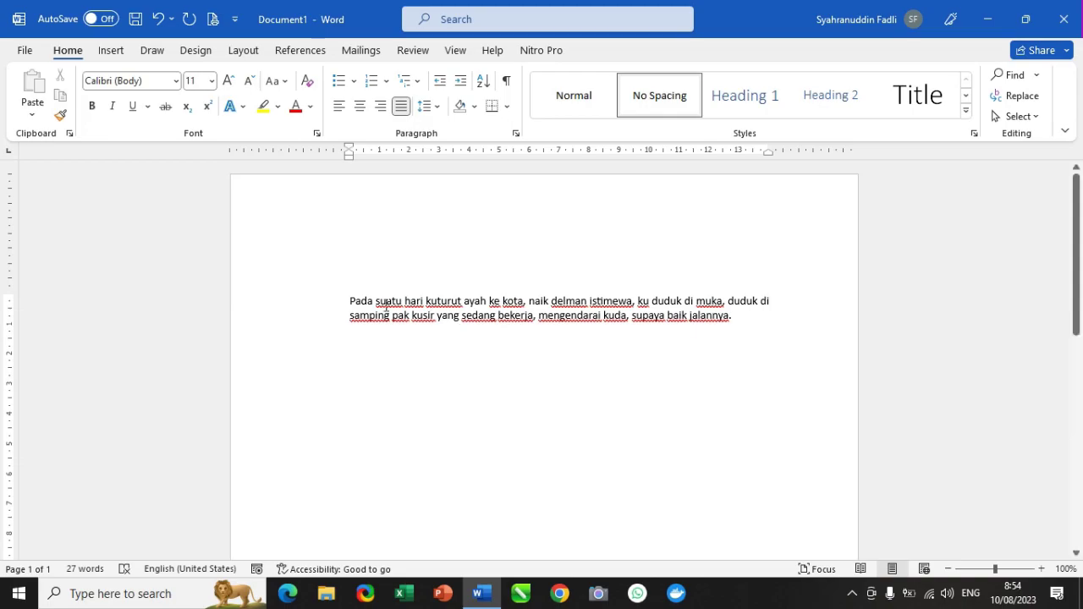
Step: Try left, right and centre alignment on the paragraph in turn, and set it back to justified
left_click_drag(353, 301, 759, 321)
left_click(750, 321)
key("ctrl+l")
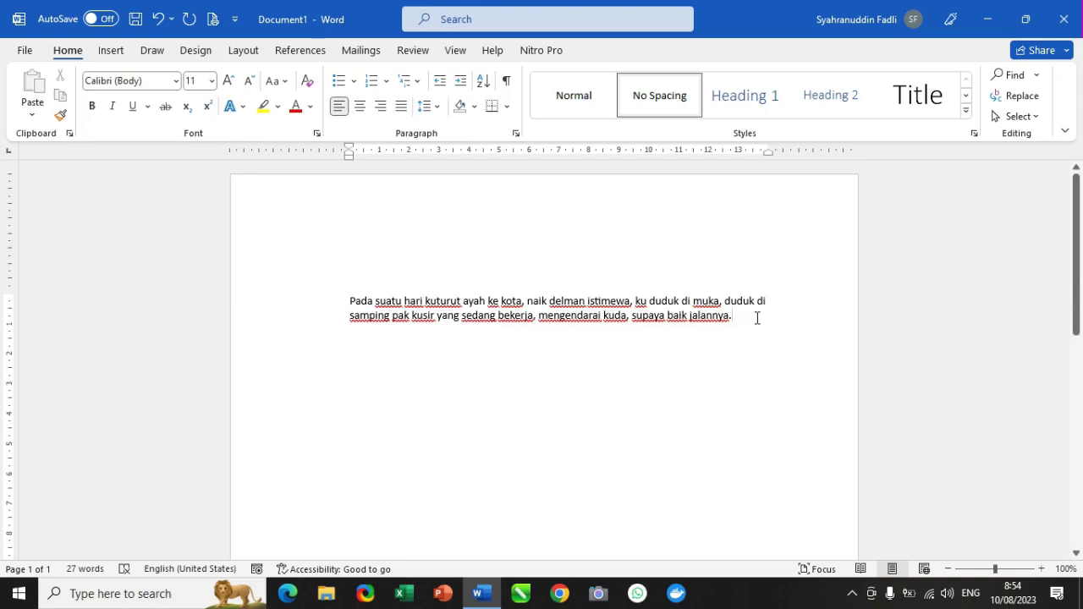
key("ctrl+r")
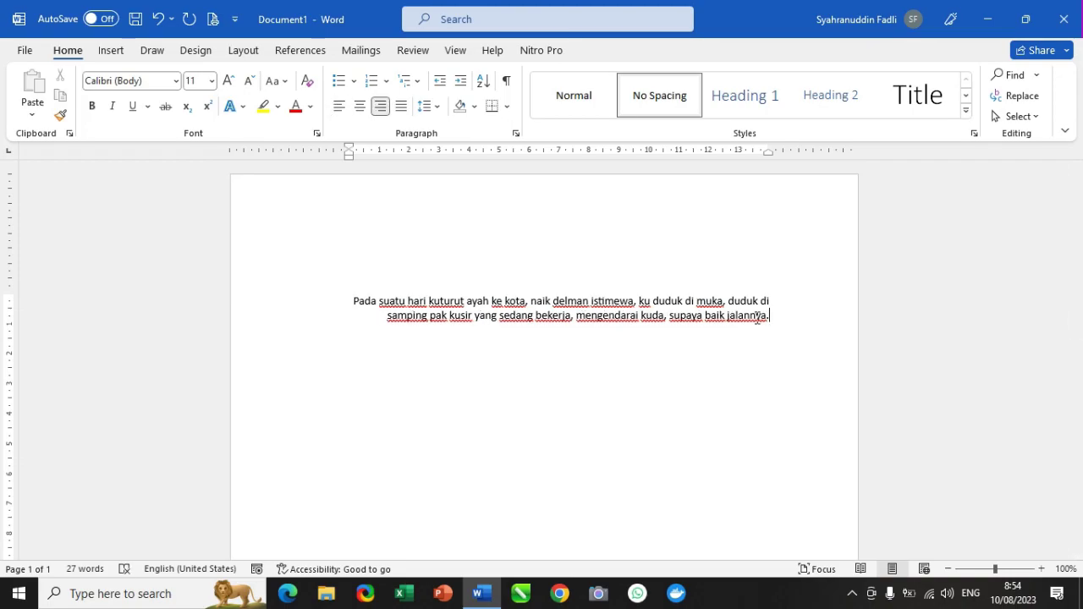
key("ctrl+e")
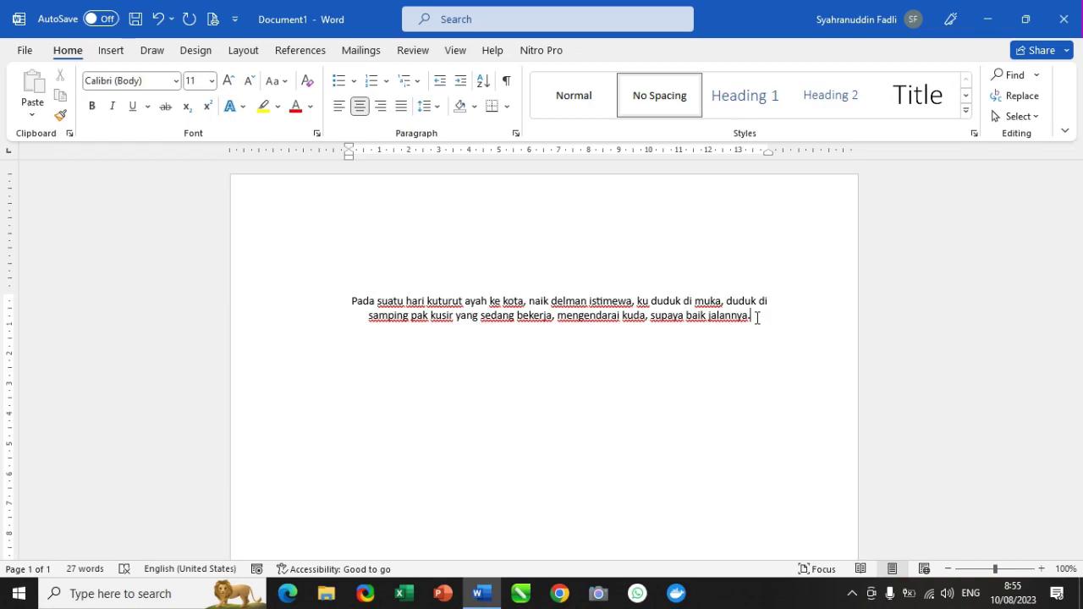
key("ctrl+j")
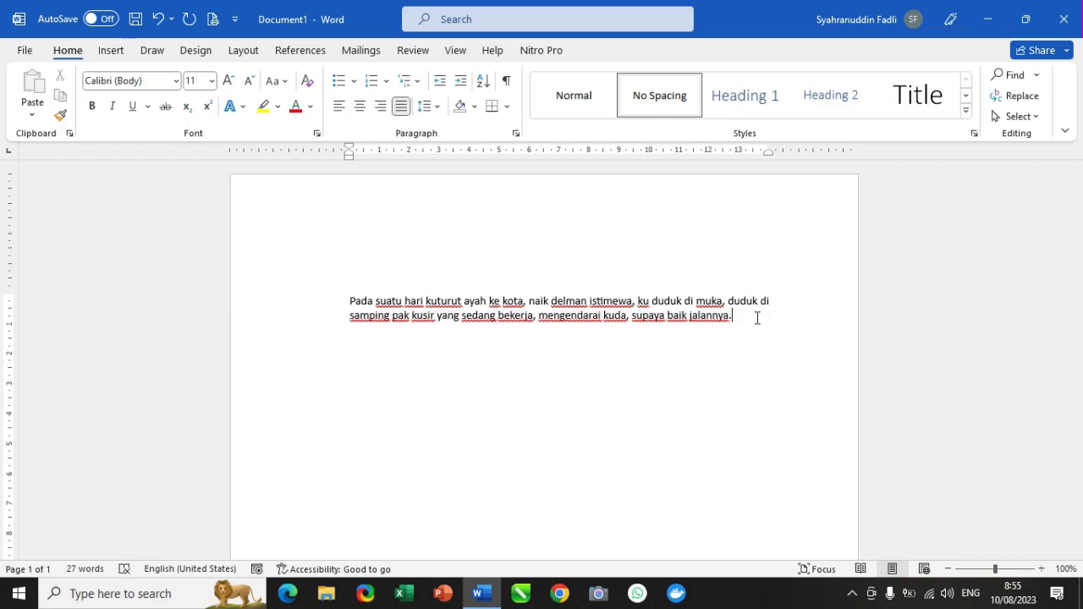